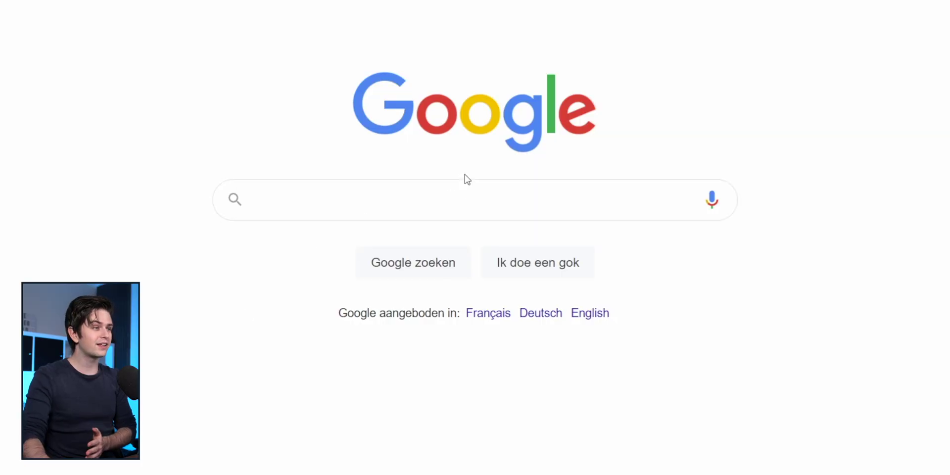
Search Google for "obs", open the official OBS Studio website and download the Windows version.
click(417, 213)
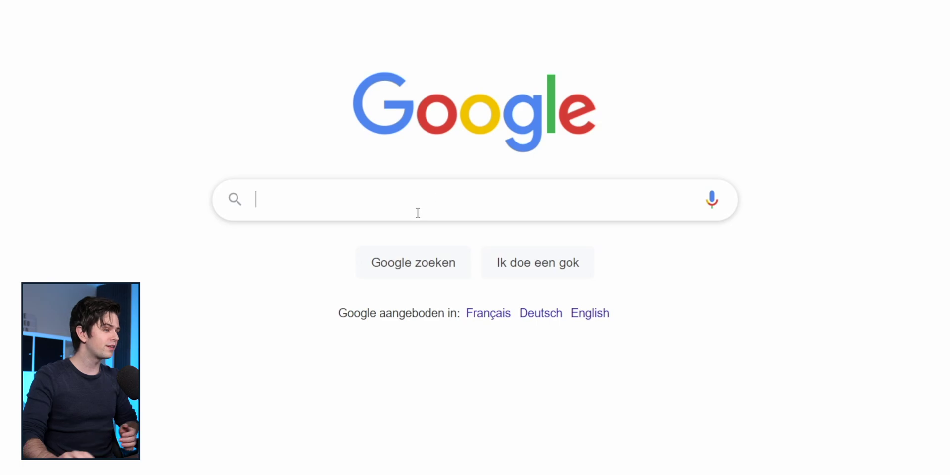
text(obs)
key(Return)
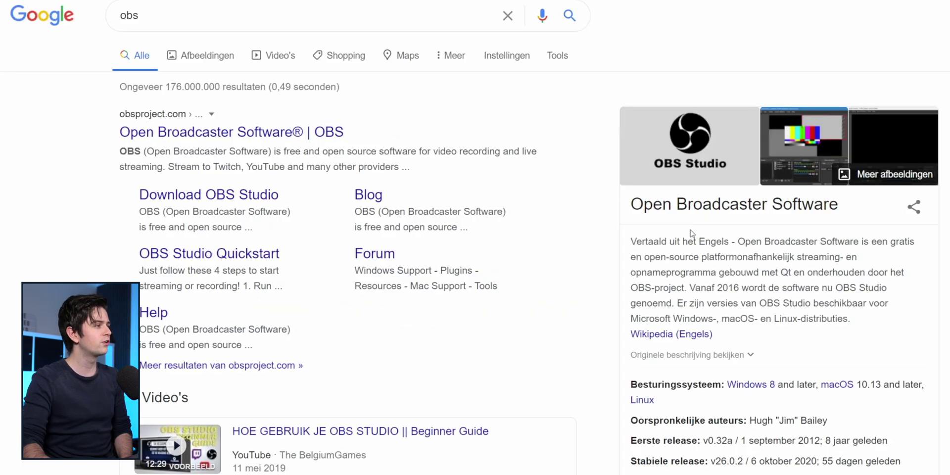
click(198, 131)
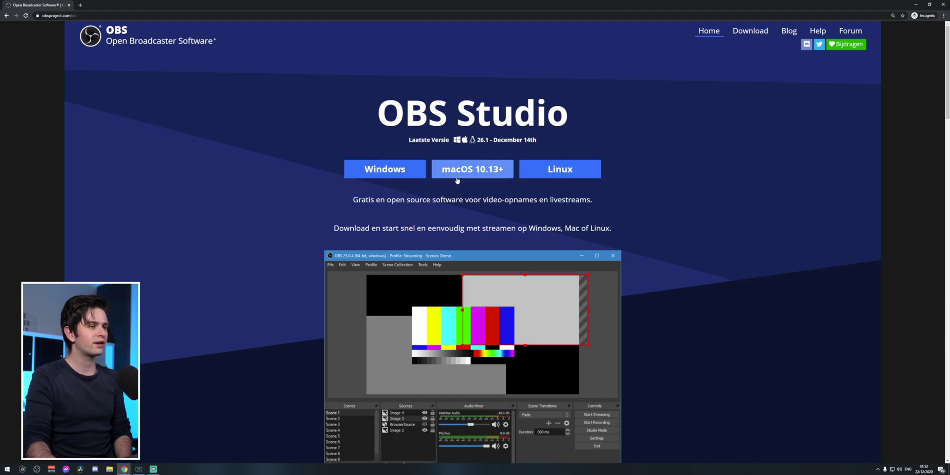
click(415, 171)
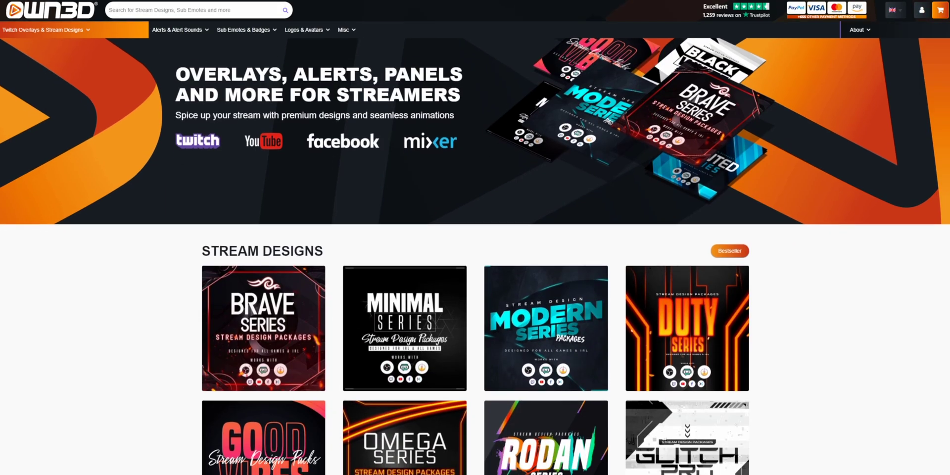
Browse the OWN3D storefront's stream designs, subscriber emotes and subscriber badges.
scroll(474, 296, down, 1)
scroll(475, 297, down, 3)
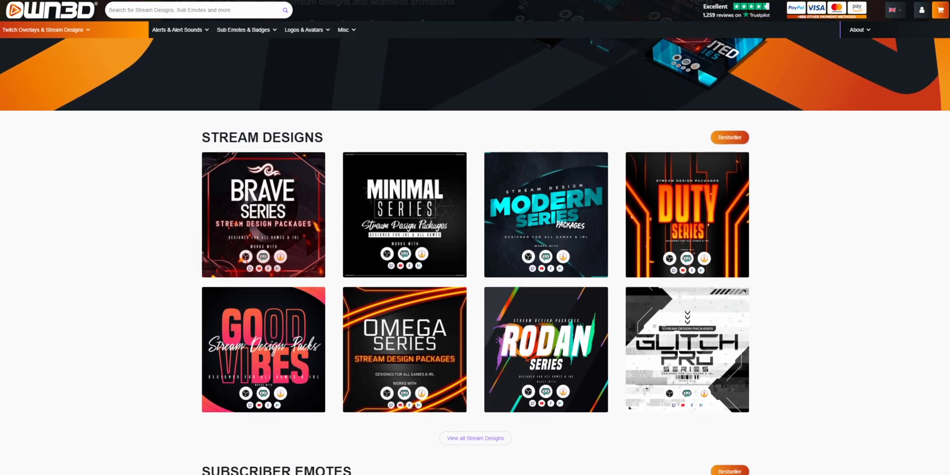
scroll(475, 297, down, 3)
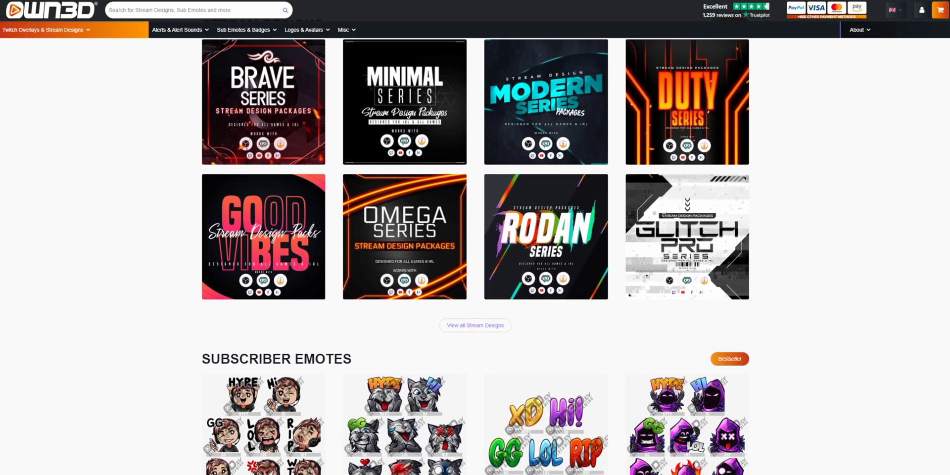
scroll(475, 297, down, 3)
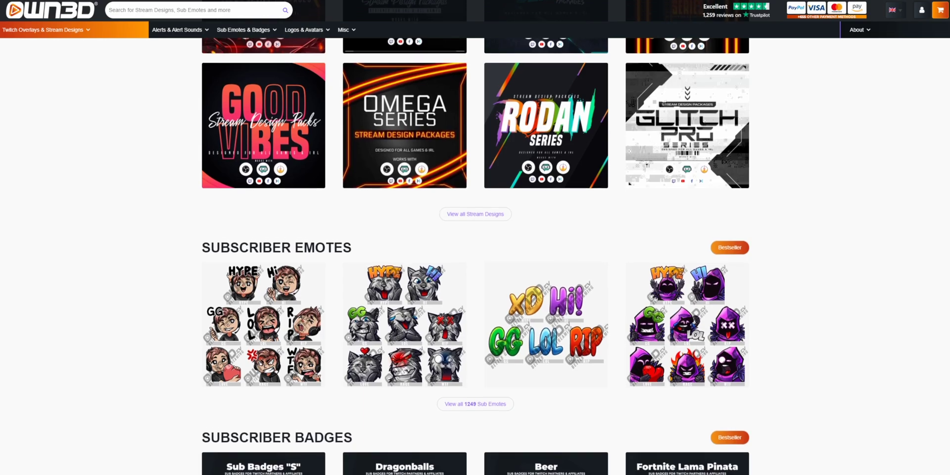
scroll(474, 297, down, 3)
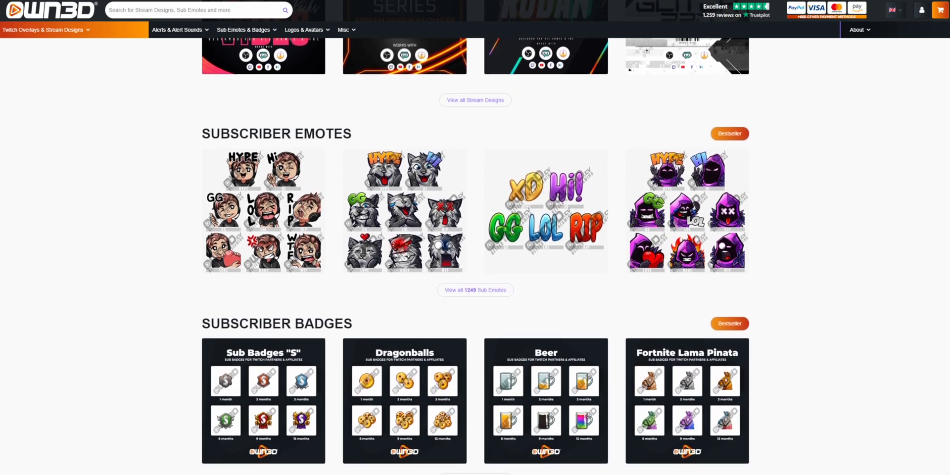
scroll(475, 296, down, 3)
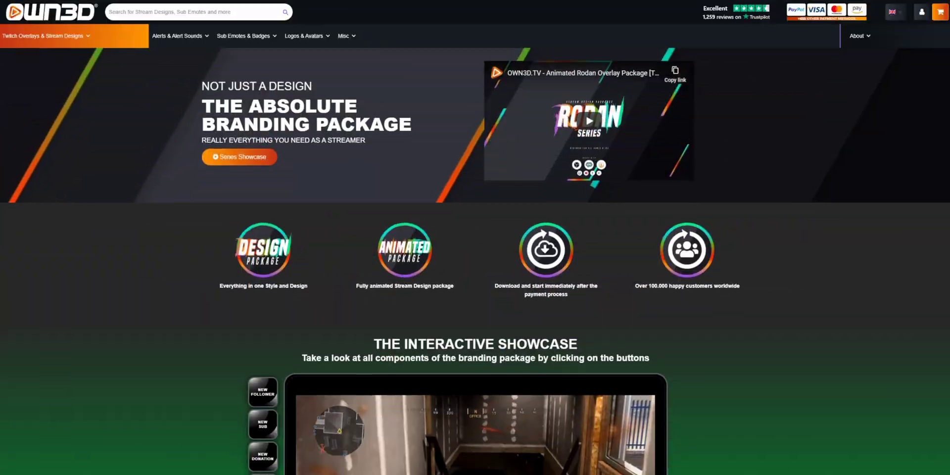
Preview the Rodan package's animated webcam overlay, scene transition and animated pause banner in the interactive showcase.
scroll(475, 238, down, 4)
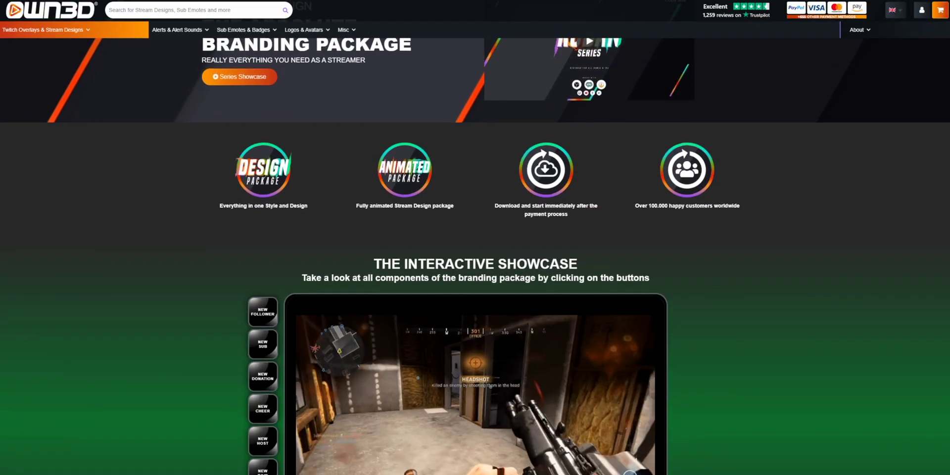
scroll(335, 346, down, 2)
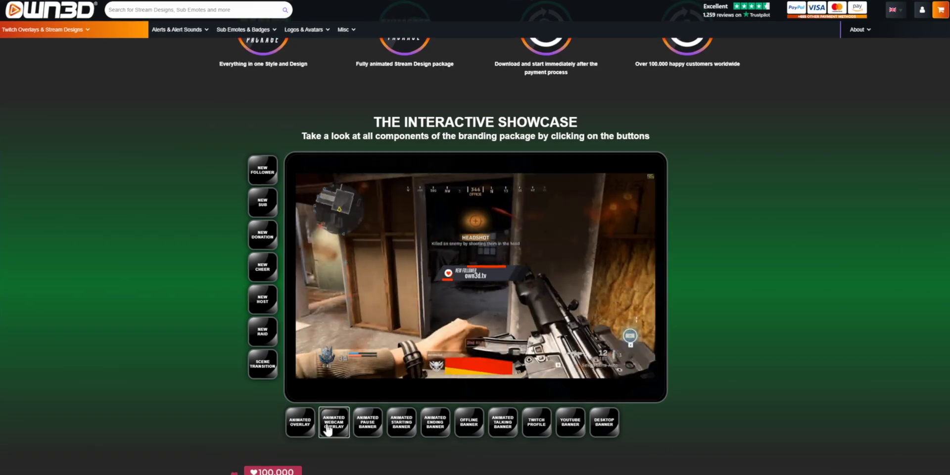
click(334, 430)
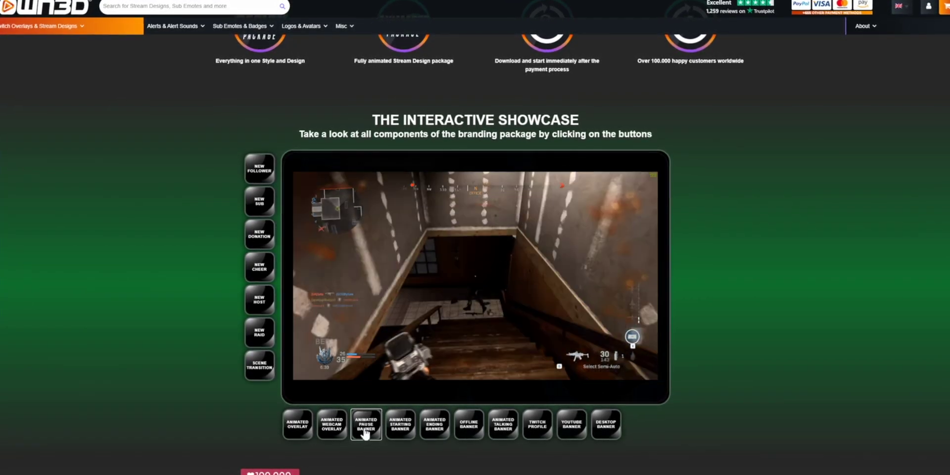
click(257, 372)
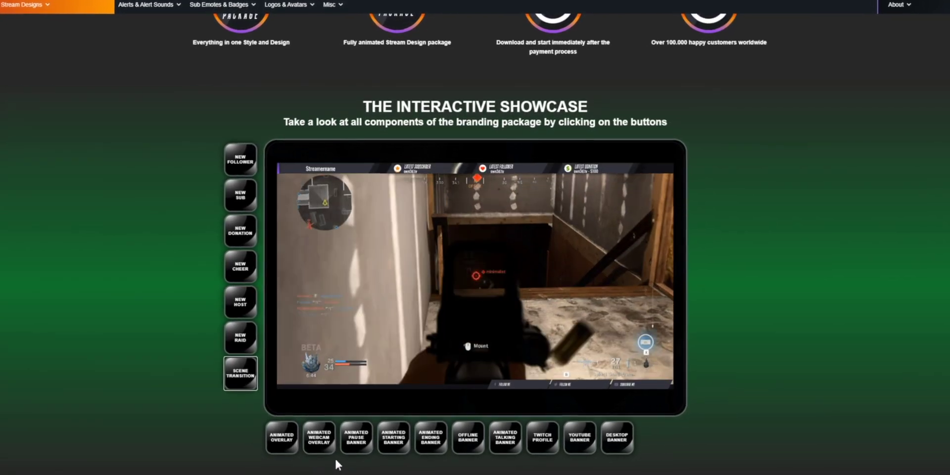
click(356, 444)
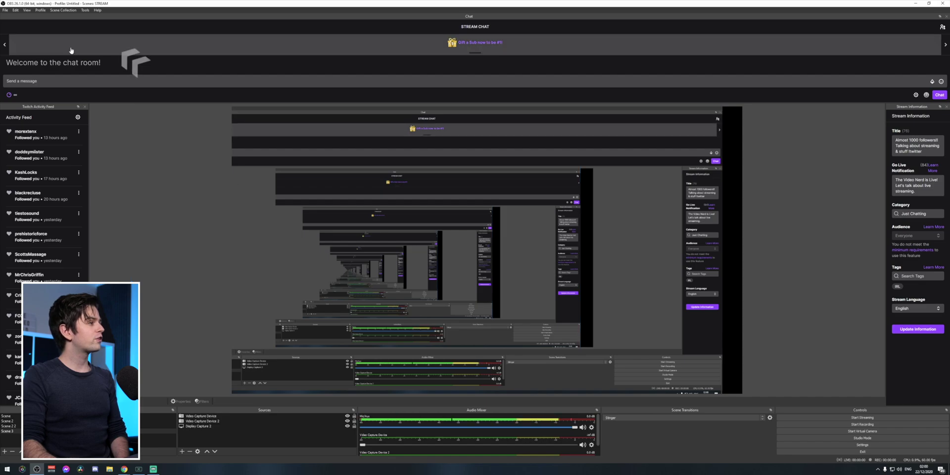
In OBS, create a scene collection named "empty" and make the sources and audio mixer area taller.
click(63, 10)
click(62, 19)
text(empty)
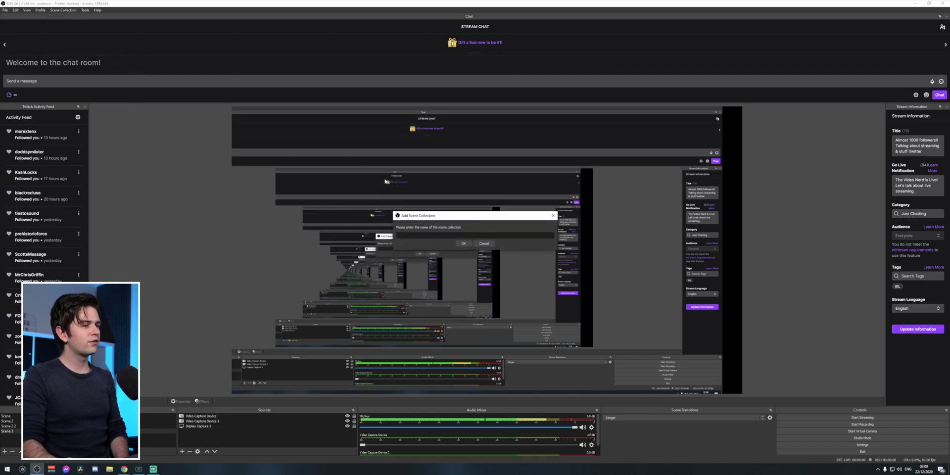
key(Return)
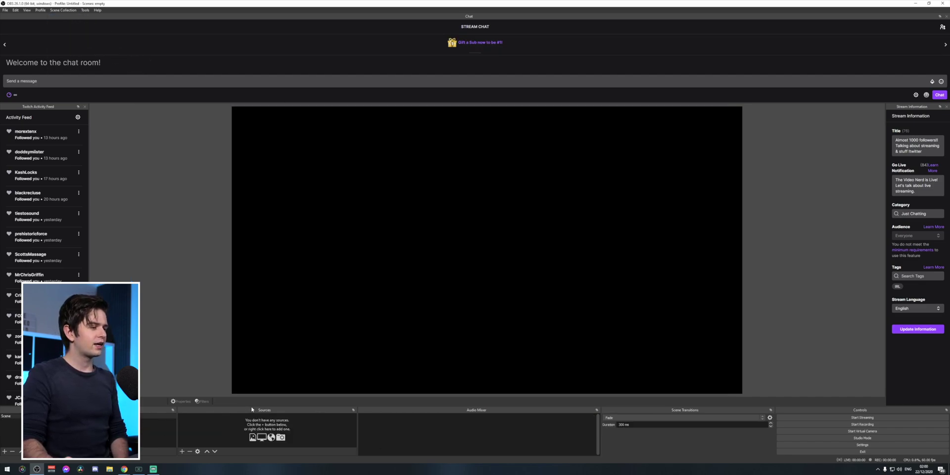
drag(253, 406, 258, 355)
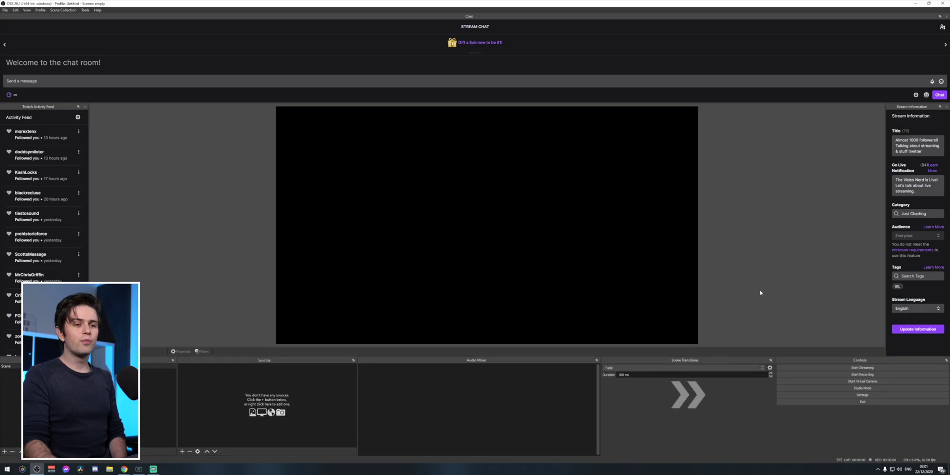
In the audio settings, set the Desktop Audio device to Default.
click(862, 394)
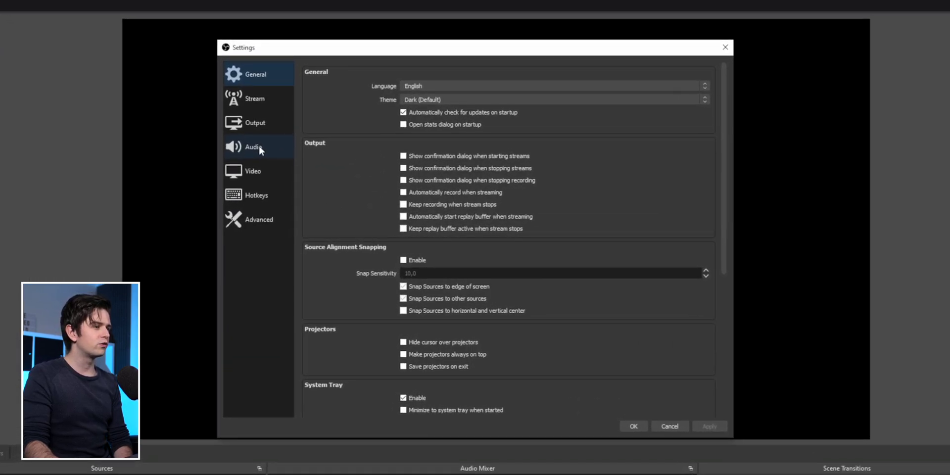
click(353, 180)
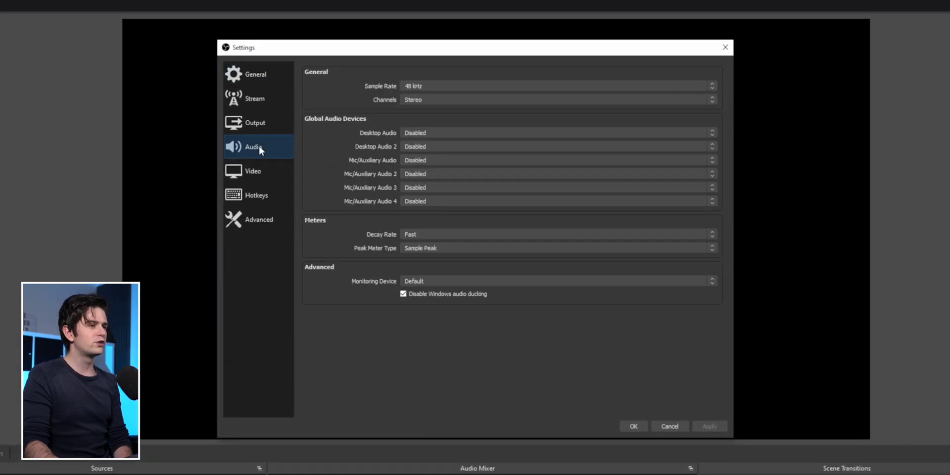
click(424, 133)
click(421, 147)
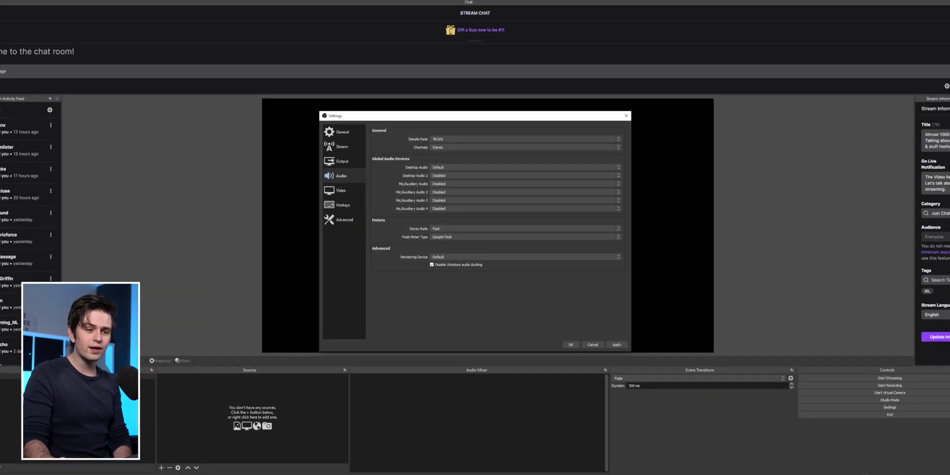
Check the default output device in the Windows sound settings, then return to the OBS audio settings.
right_click(885, 470)
click(895, 424)
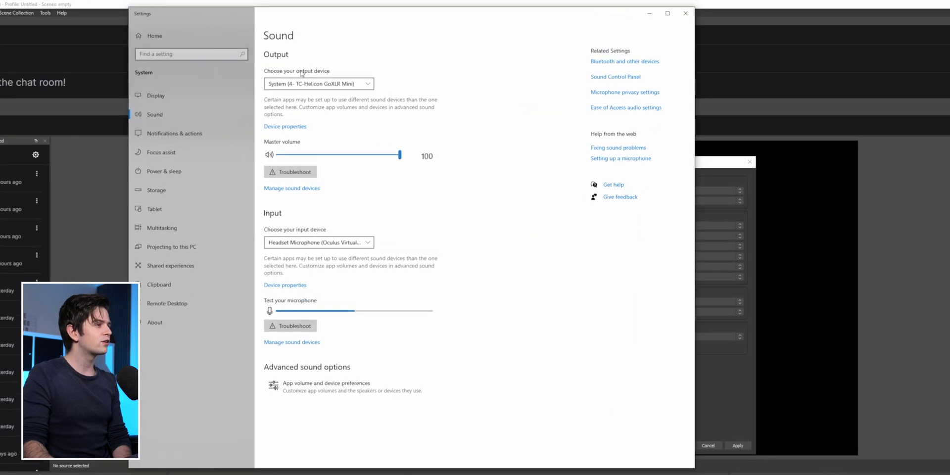
click(297, 65)
click(506, 133)
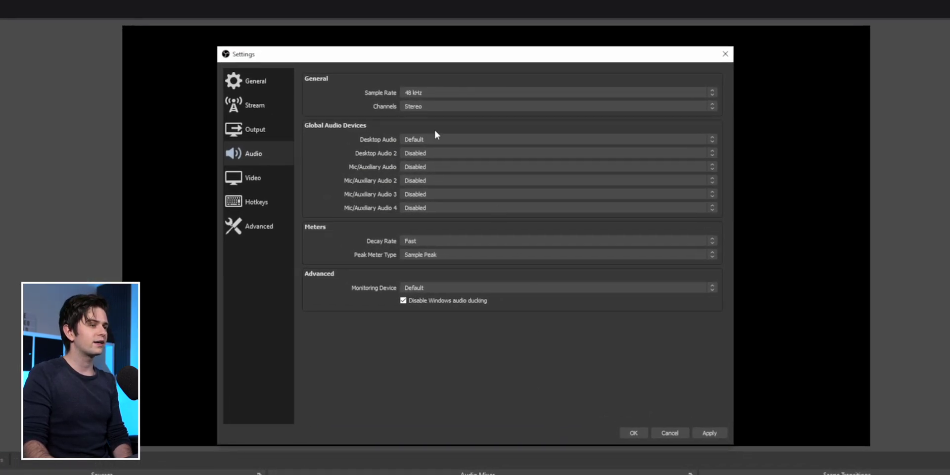
Review the Desktop Audio device options and set Mic/Auxiliary Audio to Chat Mic (4- TC-Helicon GoXLR Mini).
click(428, 139)
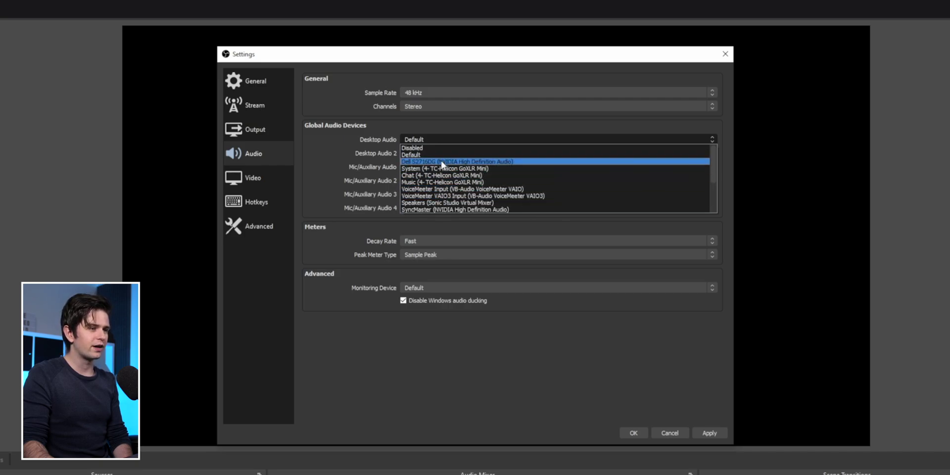
click(382, 148)
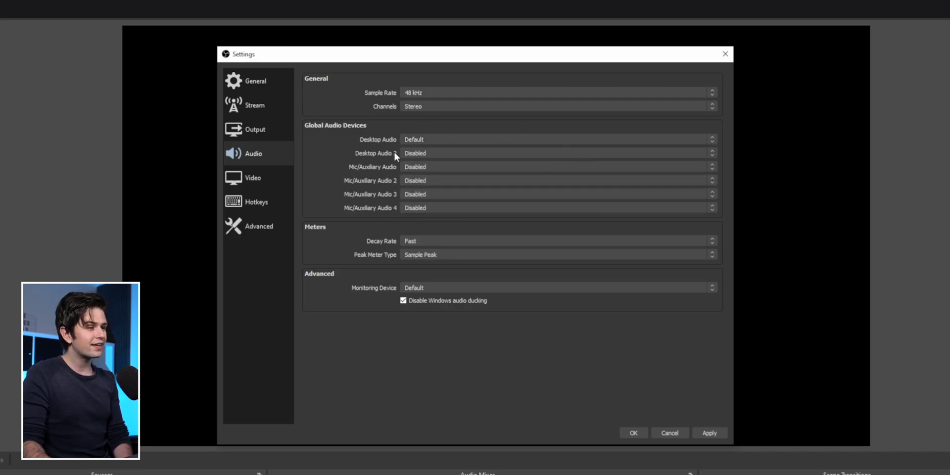
click(411, 167)
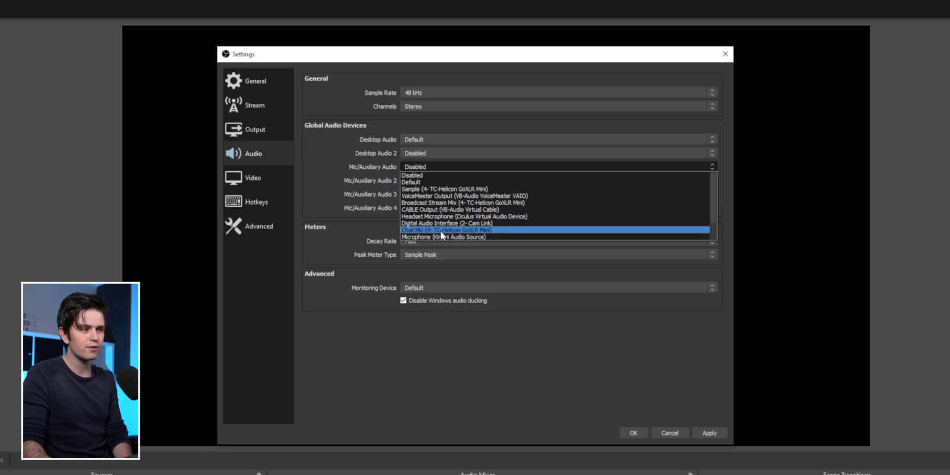
click(465, 231)
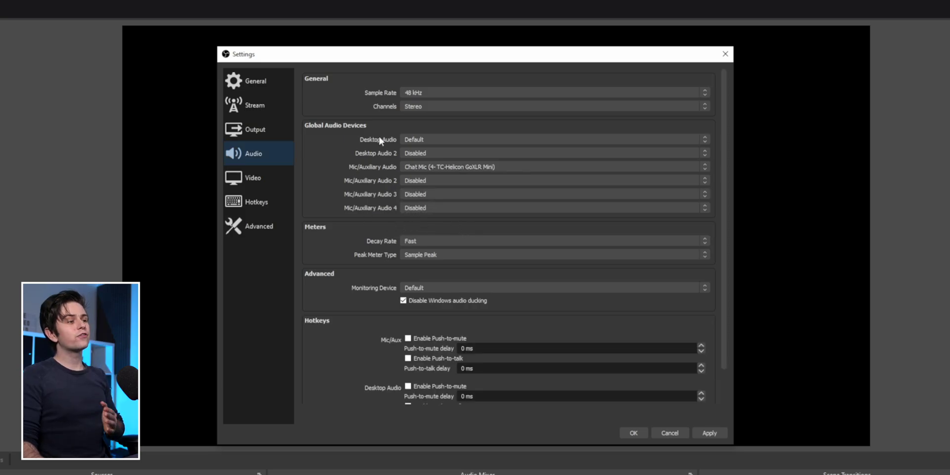
In the video settings, review the base resolution options, choose the Bilinear downscale filter and set the common FPS value to 60.
click(259, 177)
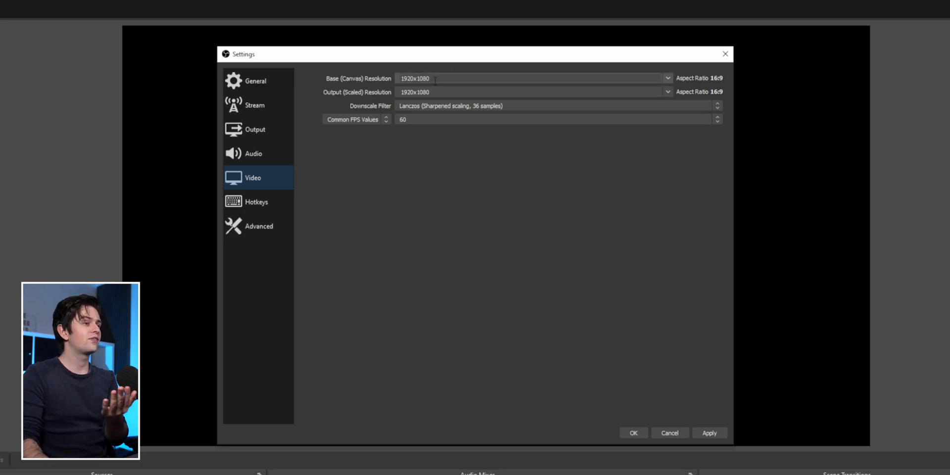
click(667, 78)
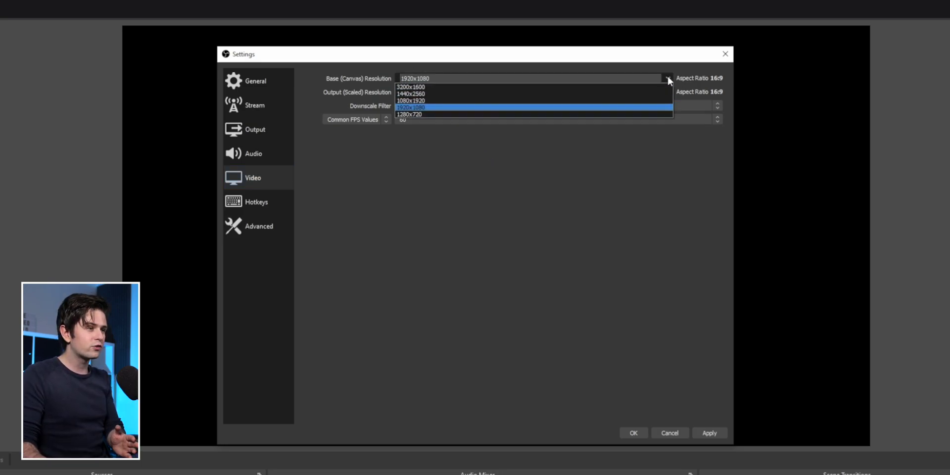
click(453, 144)
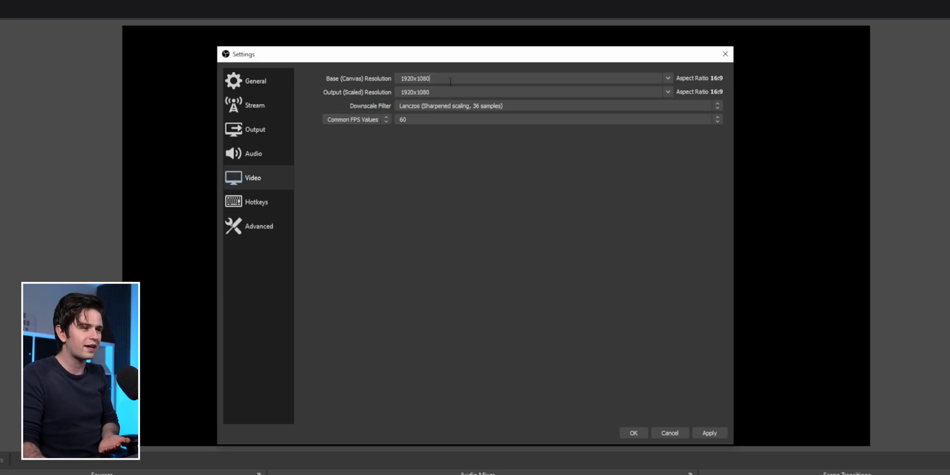
click(714, 106)
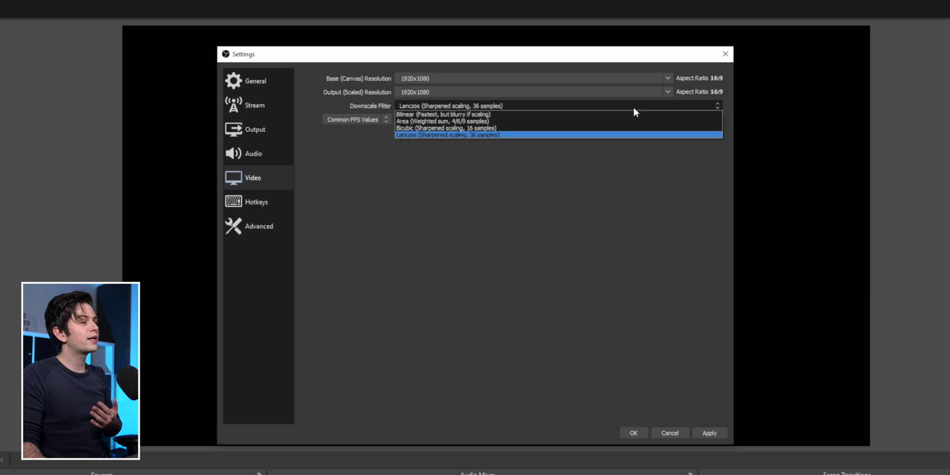
click(442, 114)
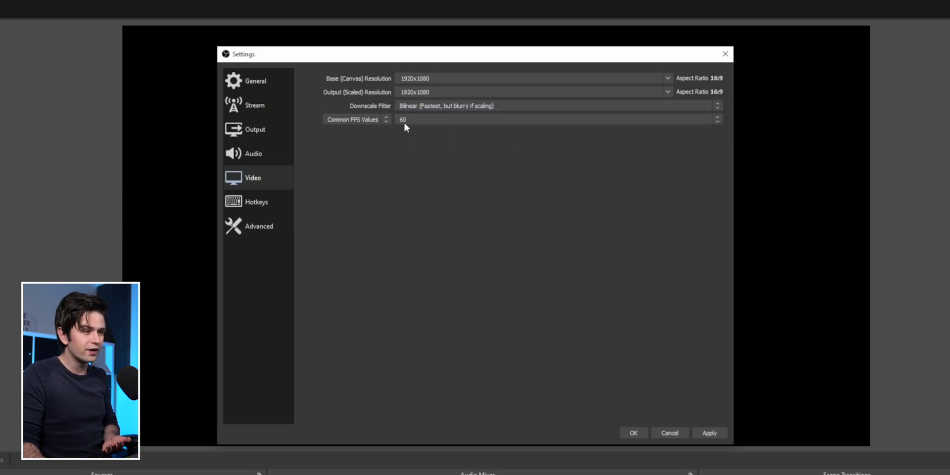
click(428, 121)
click(426, 185)
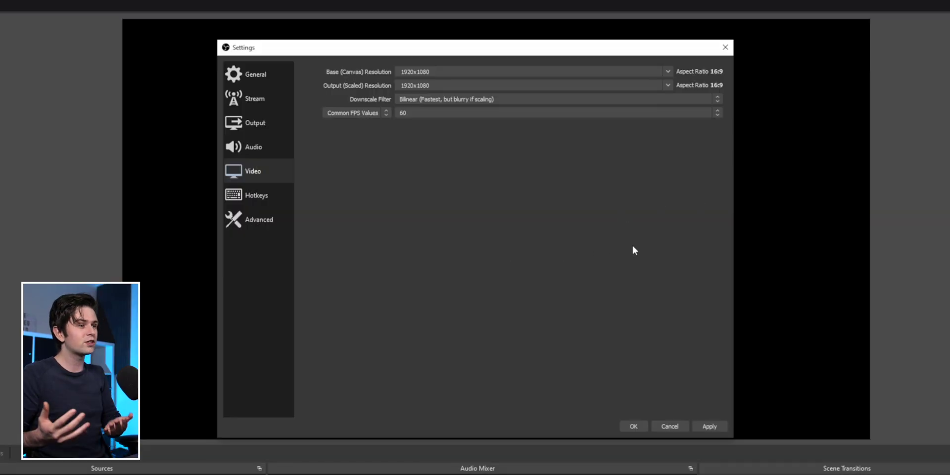
Move the settings window aside and switch the Output Mode to Advanced.
drag(497, 48, 568, 51)
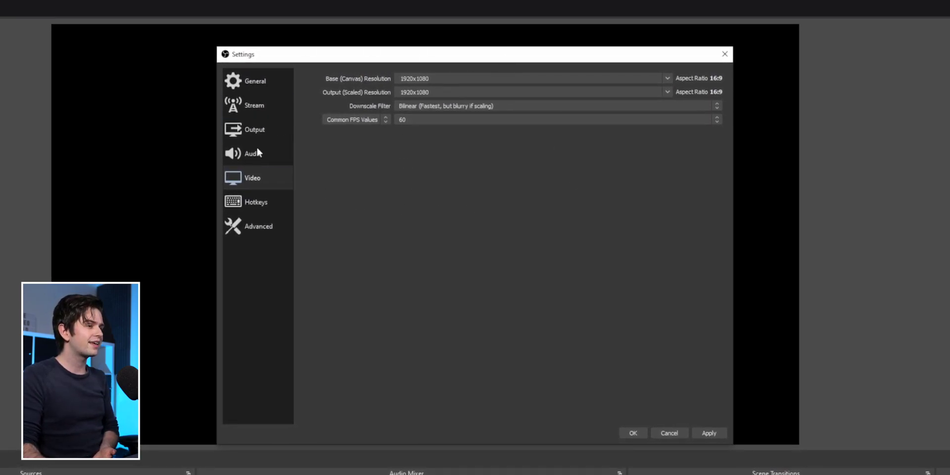
click(254, 130)
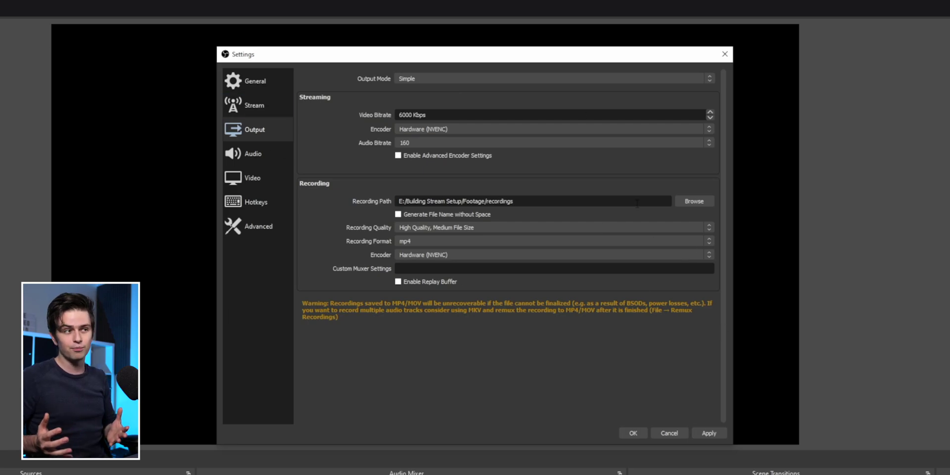
click(408, 81)
click(414, 90)
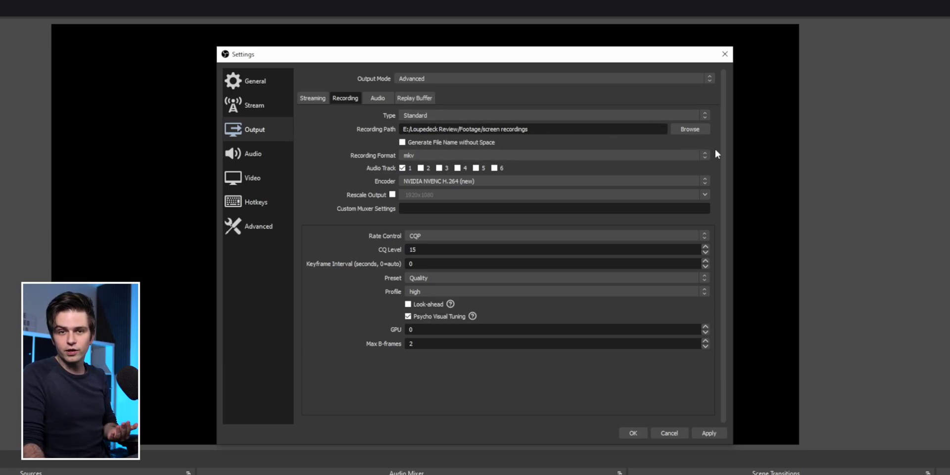
Use E:/Loupedeck Review/Footage/screen recordings as the recording path and choose mkv as the recording format.
click(690, 129)
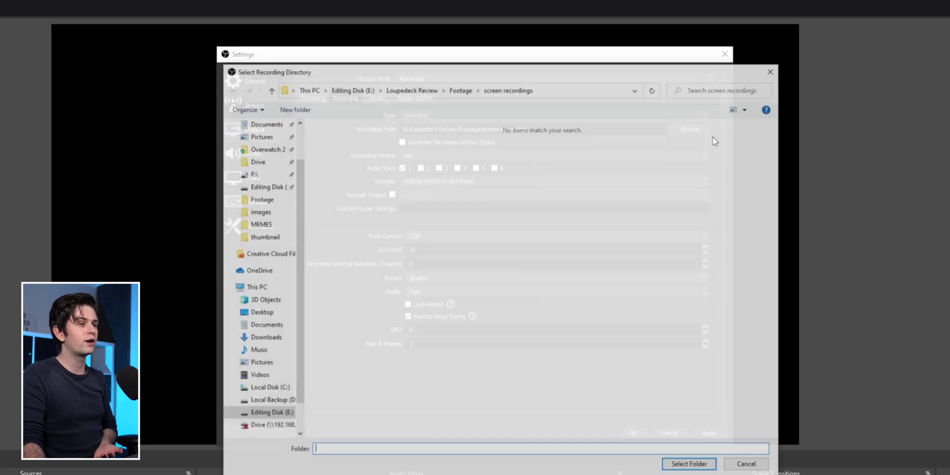
click(690, 465)
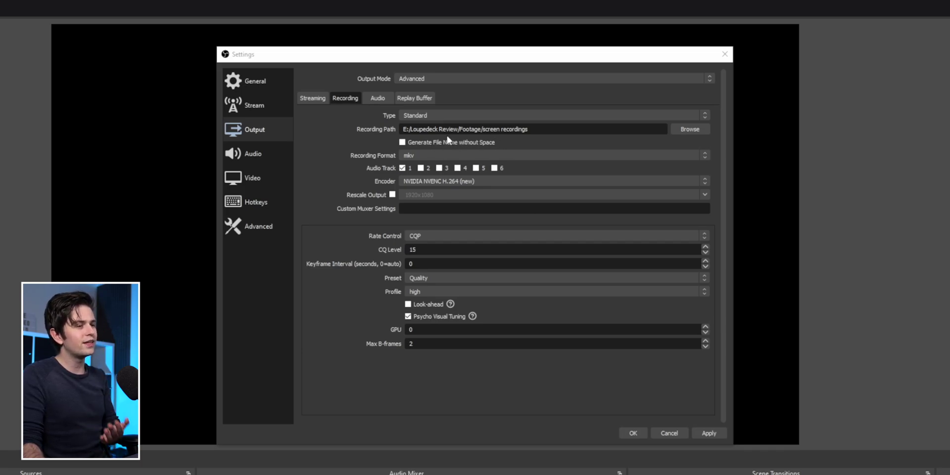
click(443, 157)
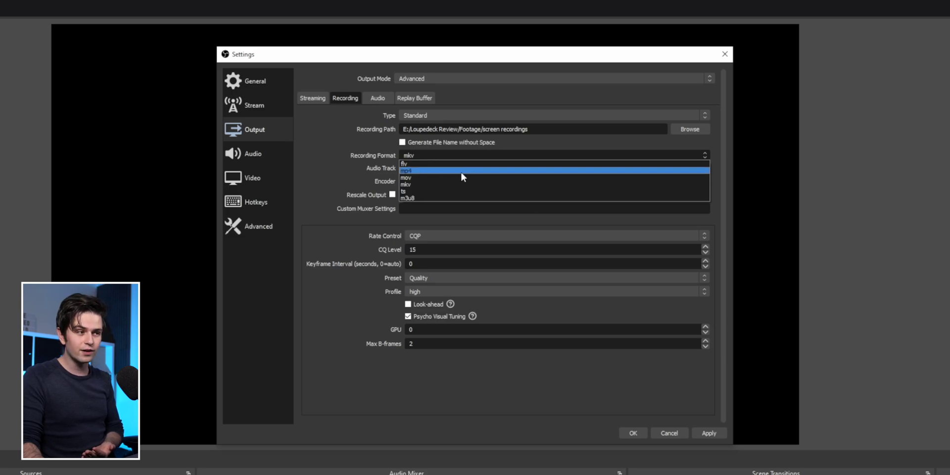
click(460, 186)
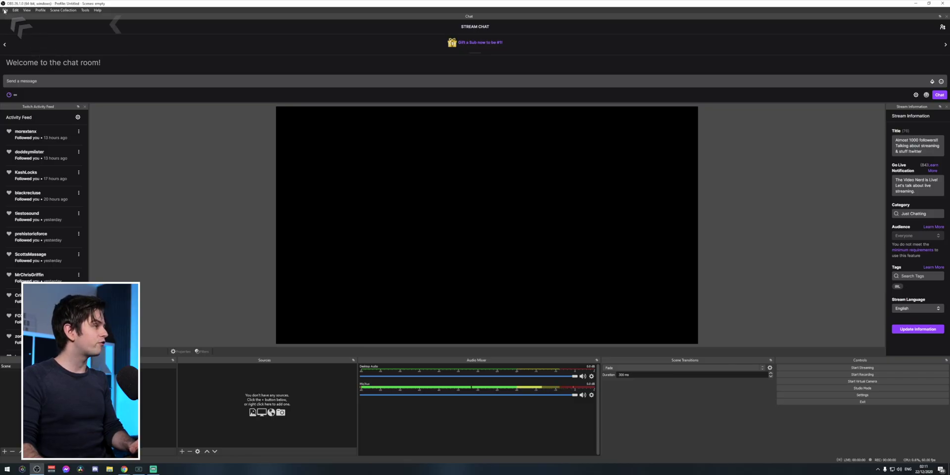
click(15, 24)
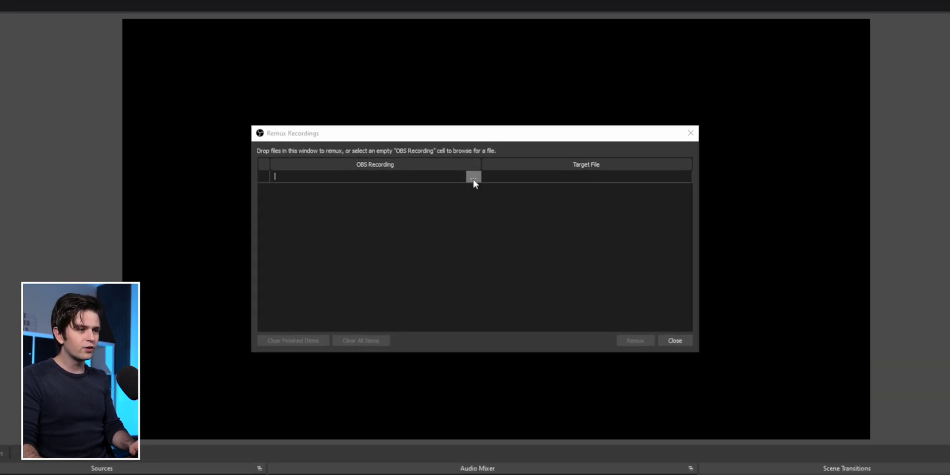
click(472, 177)
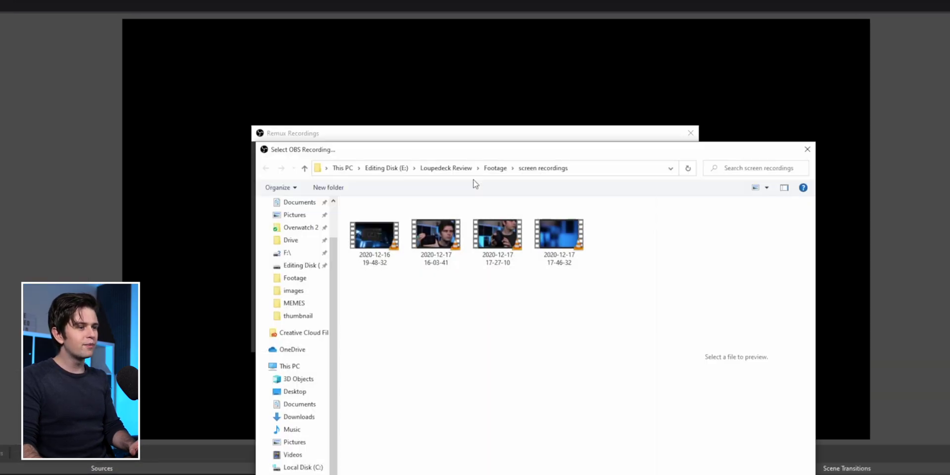
double_click(559, 235)
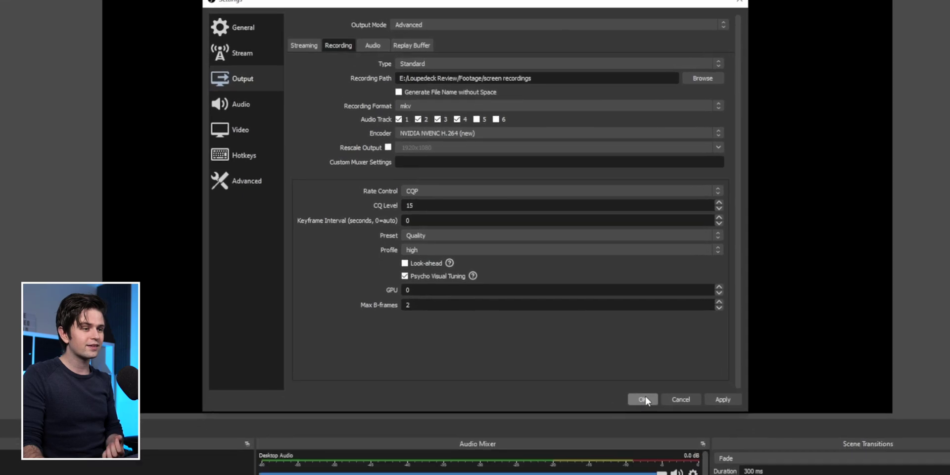
Save recording audio tracks 1 to 4 as enabled, and in Advanced Audio Properties assign only track 1 to Desktop Audio and only track 2 to Mic/Aux.
click(643, 399)
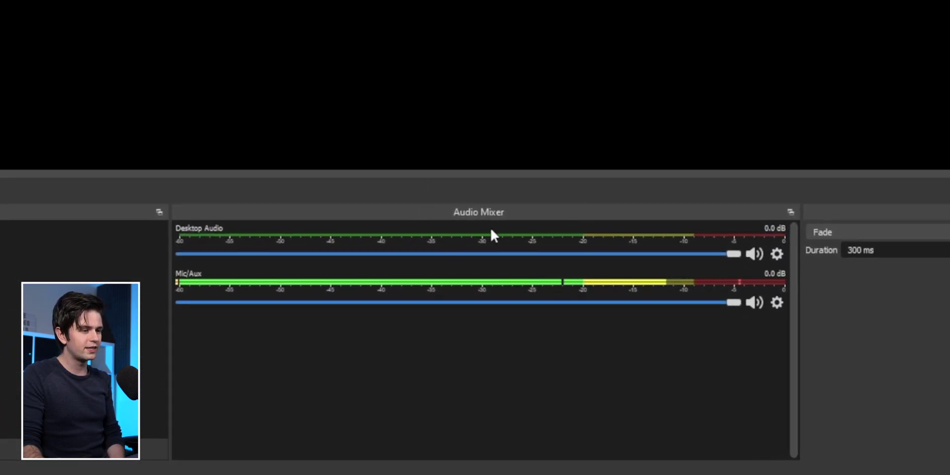
click(777, 254)
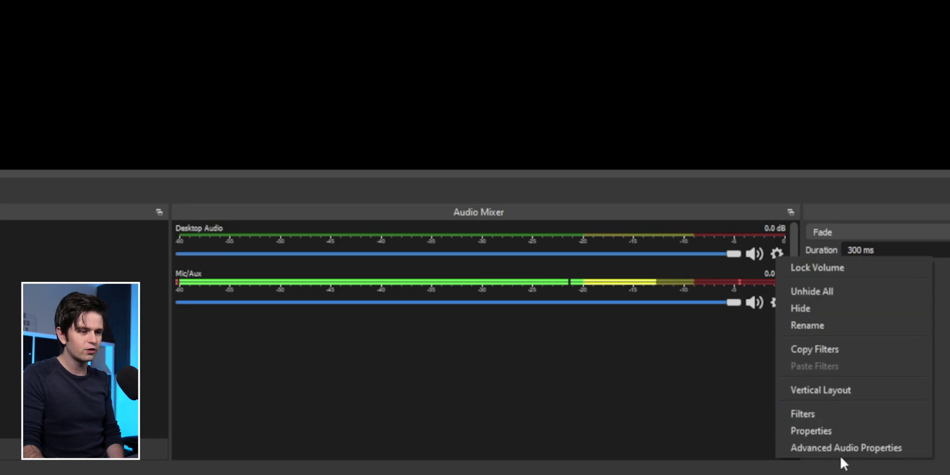
click(836, 447)
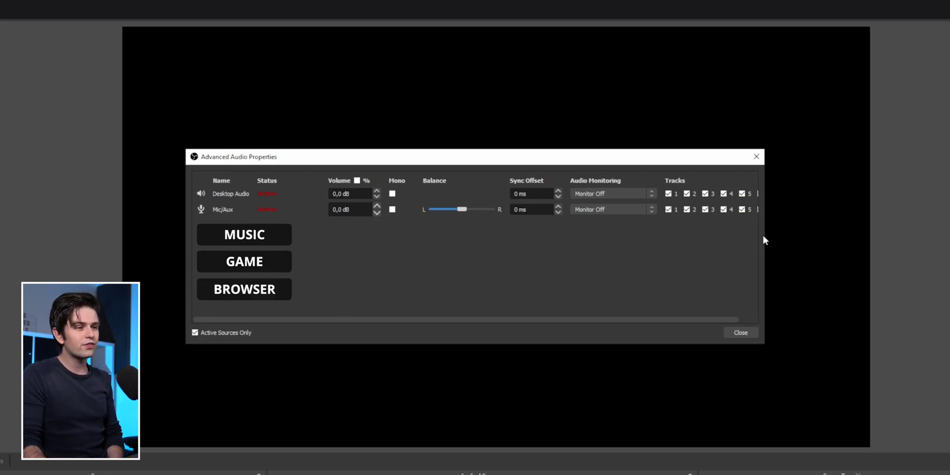
drag(764, 240, 858, 246)
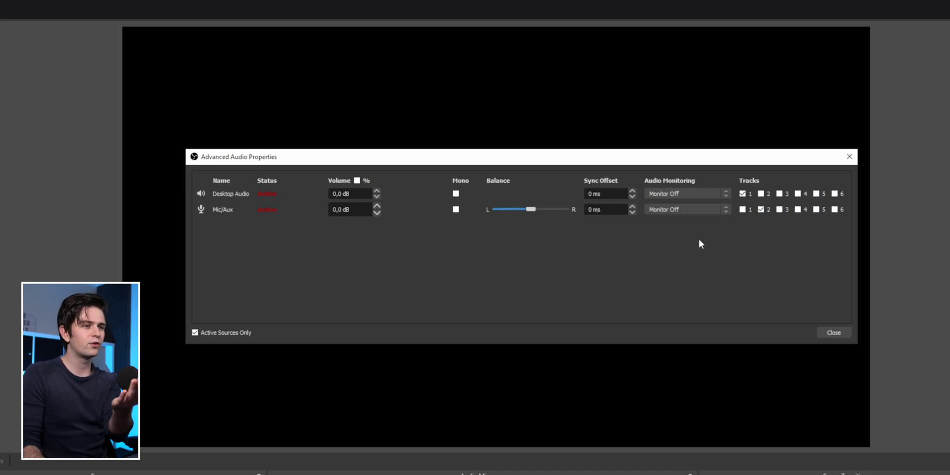
click(834, 332)
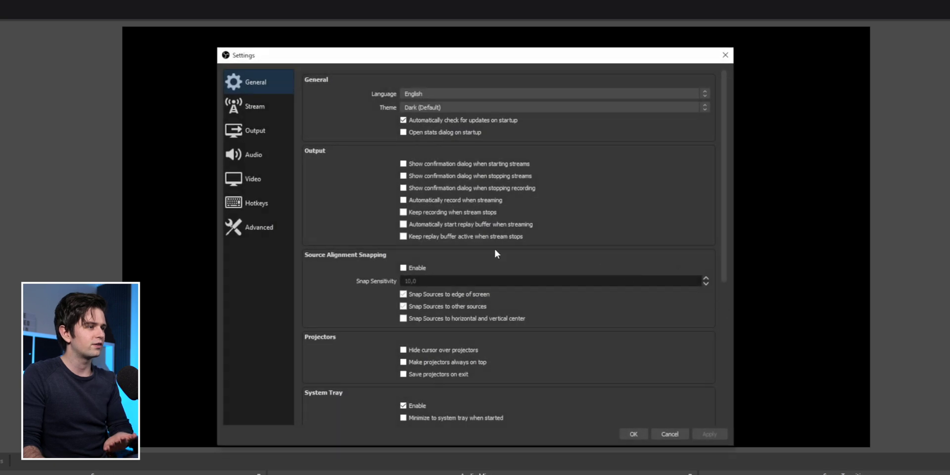
In the recording output settings, keep only audio tracks 1 and 2 enabled and set the CQ Level to 20.
click(257, 132)
click(342, 101)
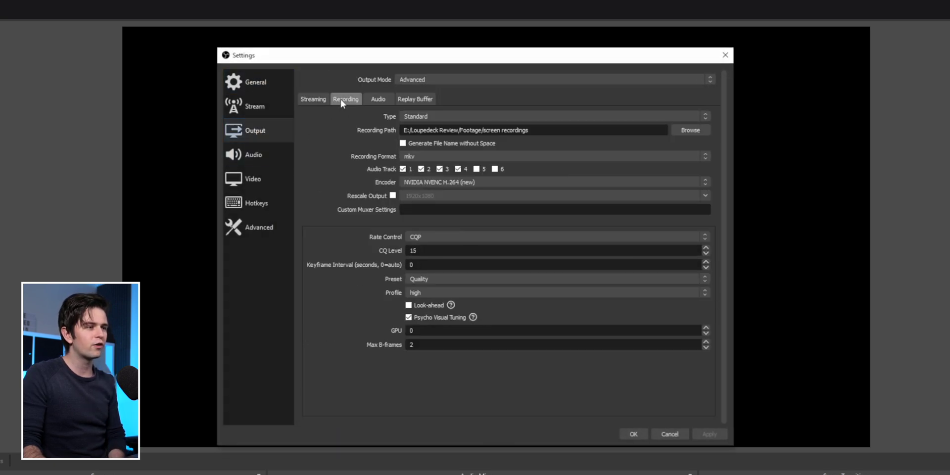
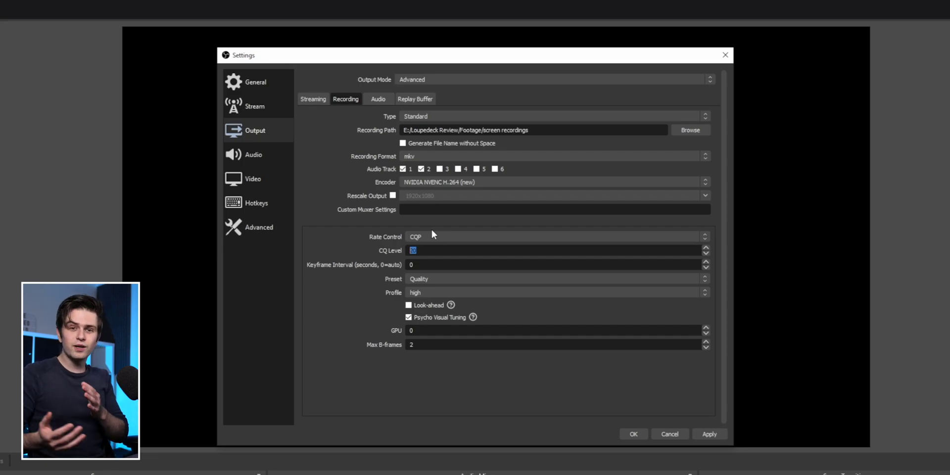
text(20)
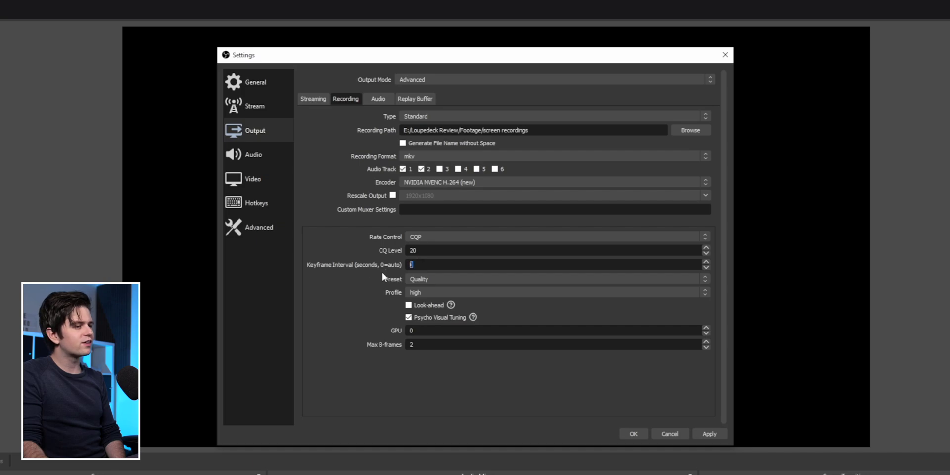
Choose the Quality preset and the high profile for the NVENC encoder, with Psycho Visual Tuning enabled and Look-ahead off.
click(420, 279)
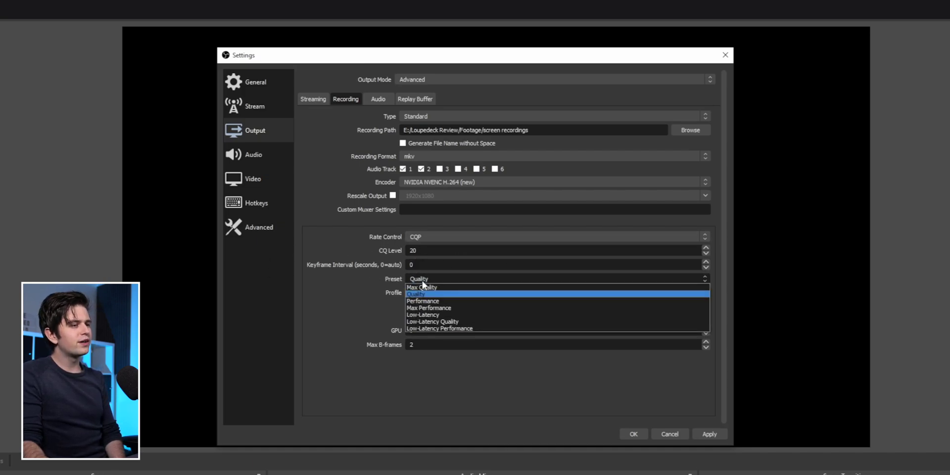
click(424, 295)
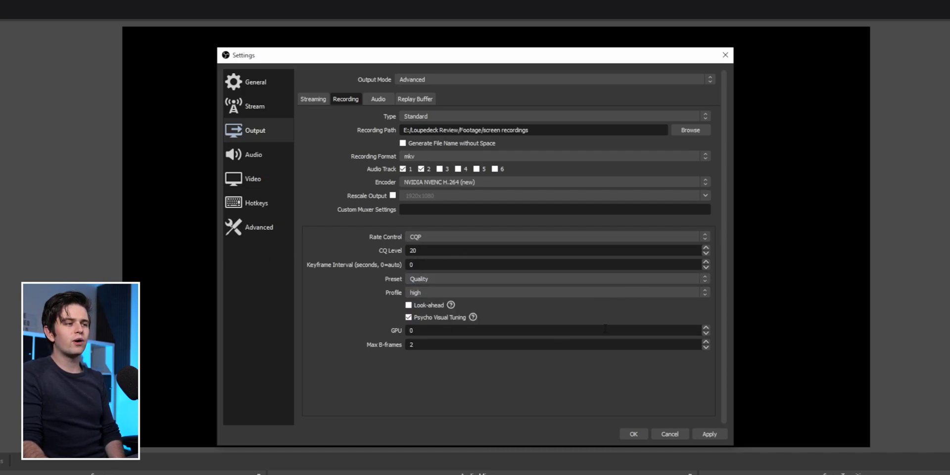
click(435, 293)
click(442, 300)
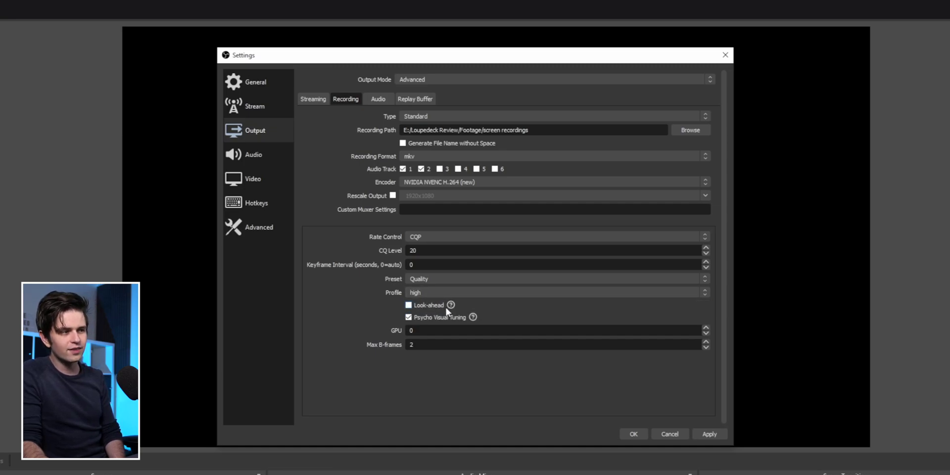
click(408, 317)
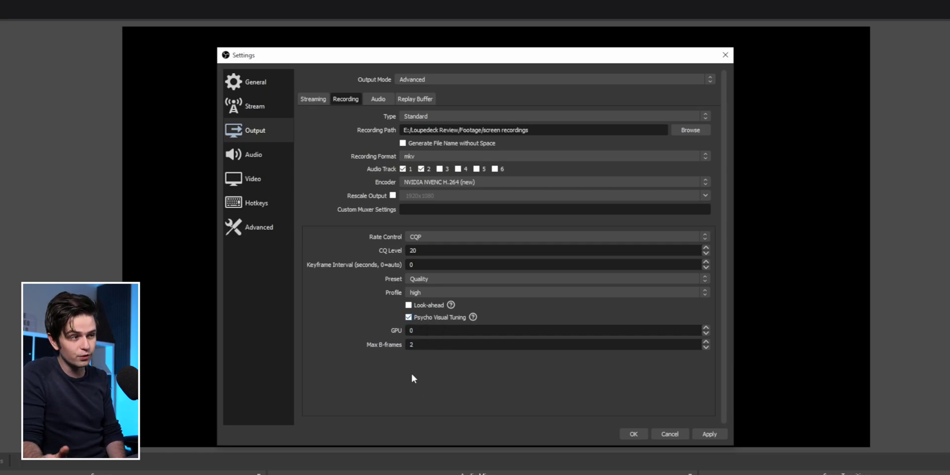
Switch the recording encoder to x264 and use CRF rate control with a CRF value of 20.
click(443, 182)
click(438, 196)
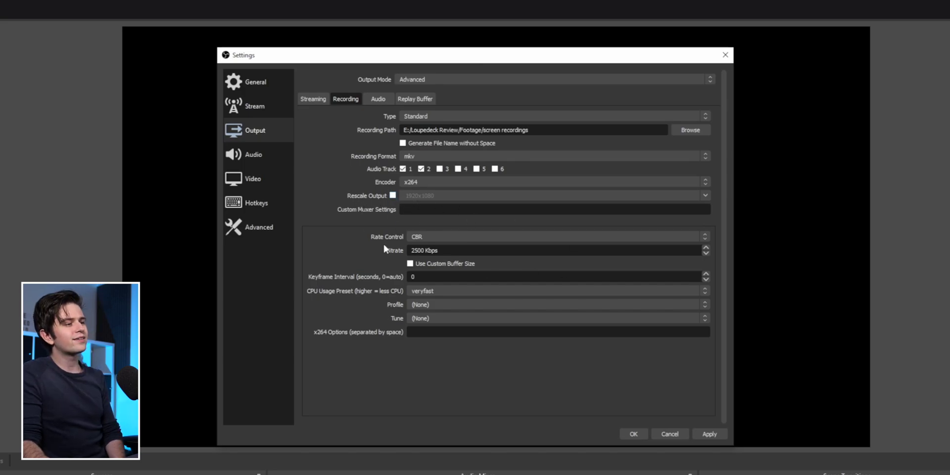
click(411, 237)
click(426, 263)
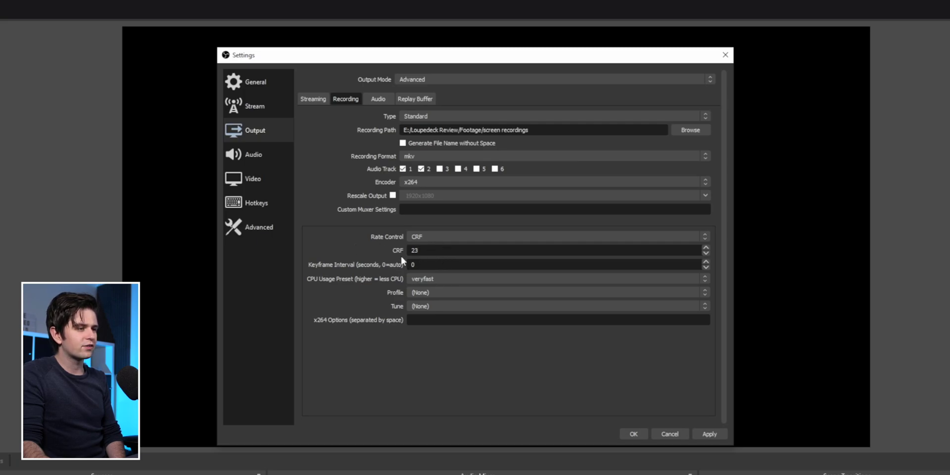
key(Tab)
key(Down)
key(Down)
key(Down)
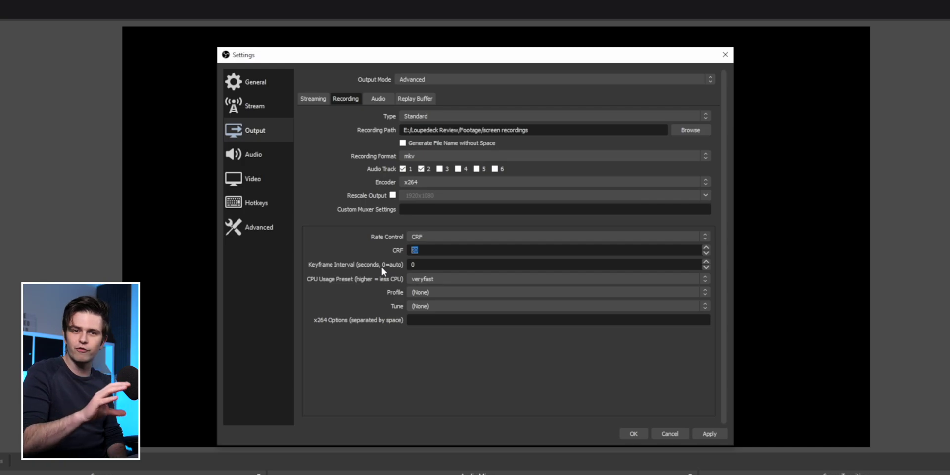
click(403, 296)
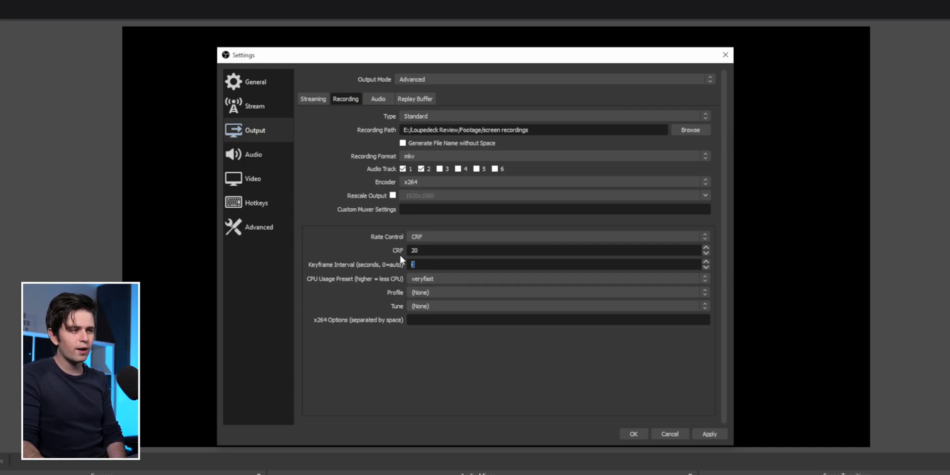
Set the x264 profile to high and leave Tune at (None).
click(426, 277)
click(418, 278)
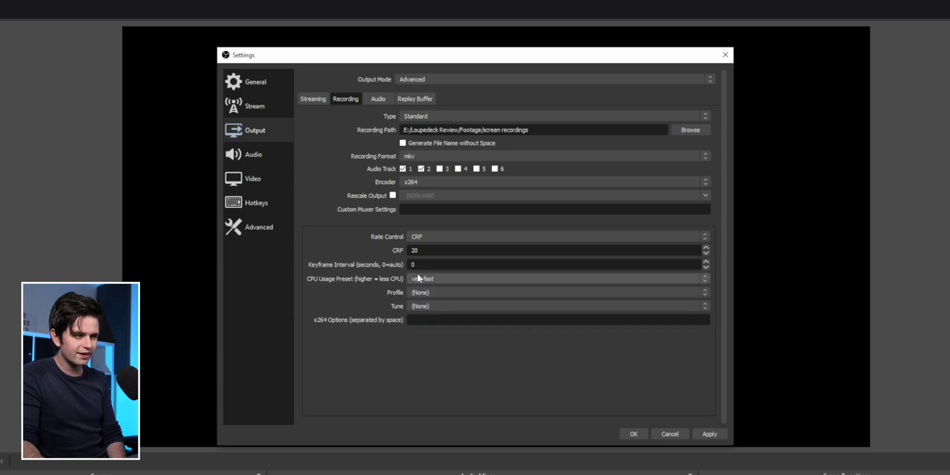
click(429, 292)
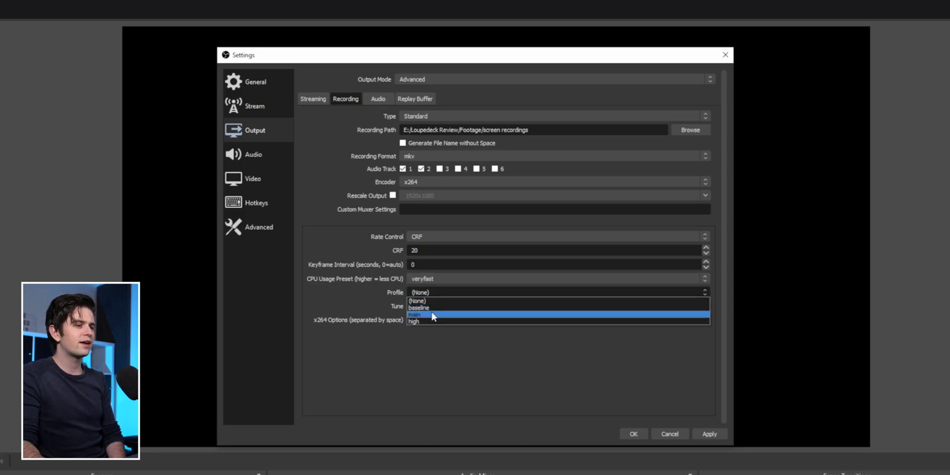
click(433, 321)
click(433, 306)
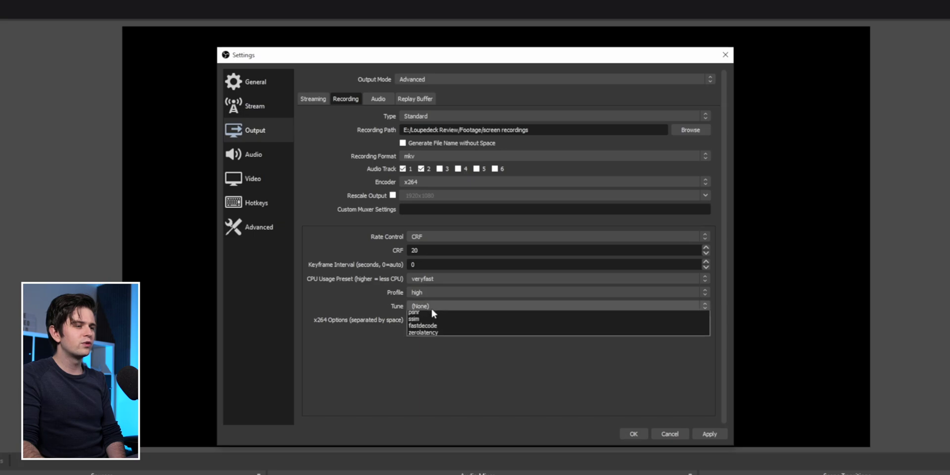
click(440, 314)
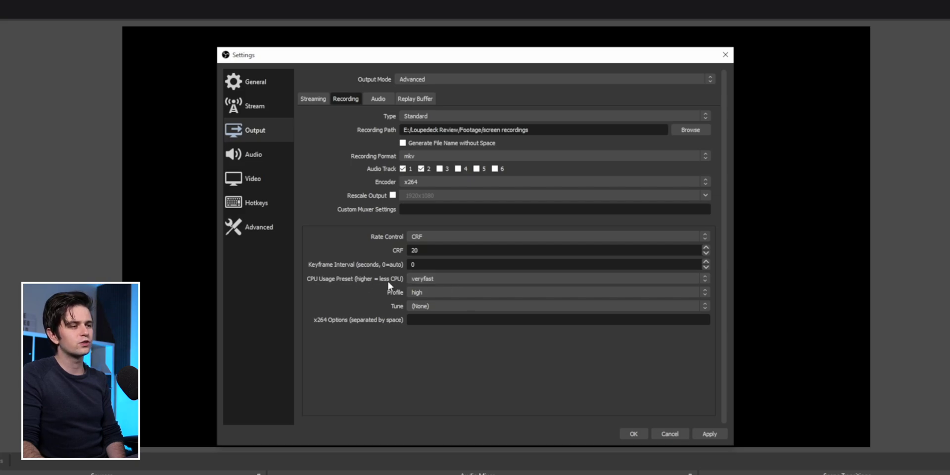
Review the available CPU usage presets for the x264 encoder, keeping veryfast.
click(431, 279)
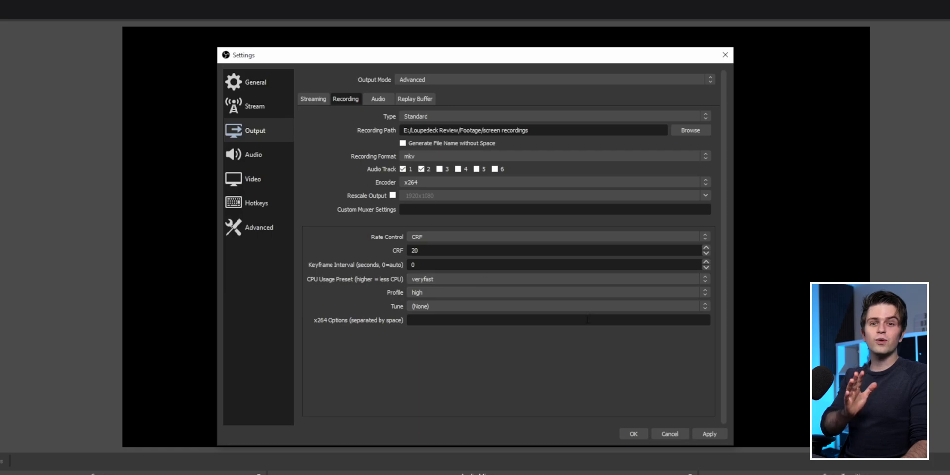
click(445, 279)
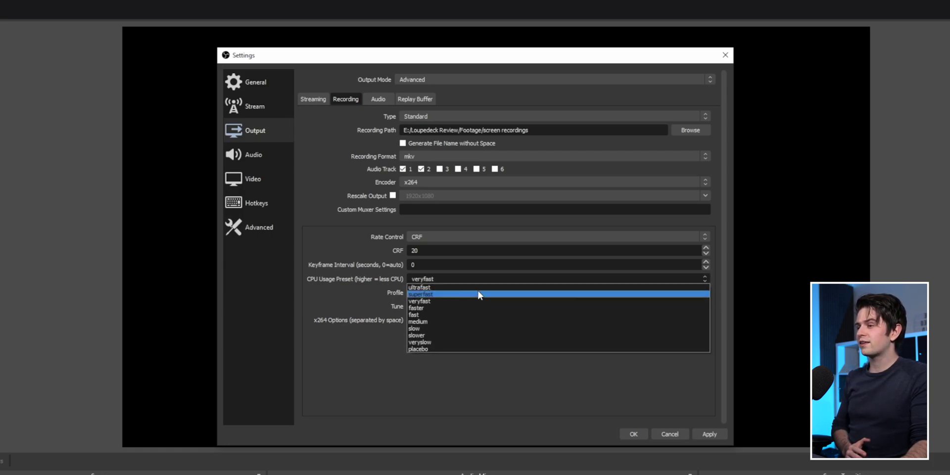
click(398, 322)
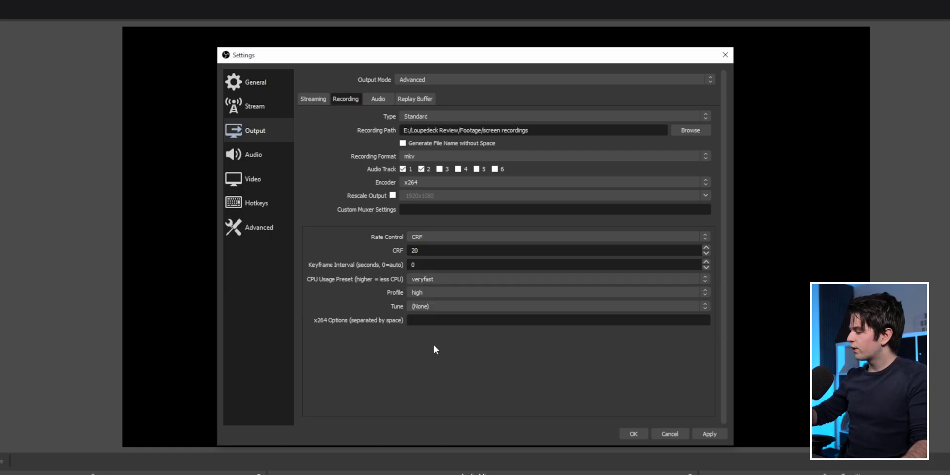
Open Task Manager with full details and check the CPU utilization in its performance view.
key(ctrl+shift+Escape)
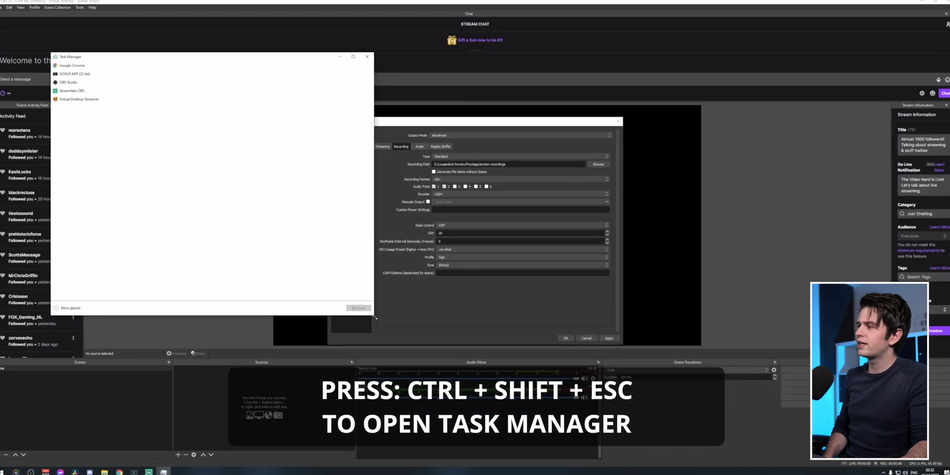
click(69, 307)
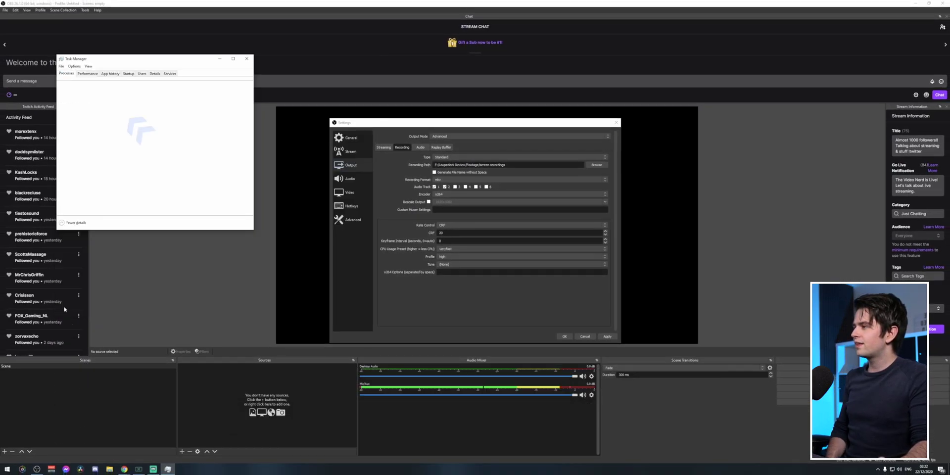
click(86, 74)
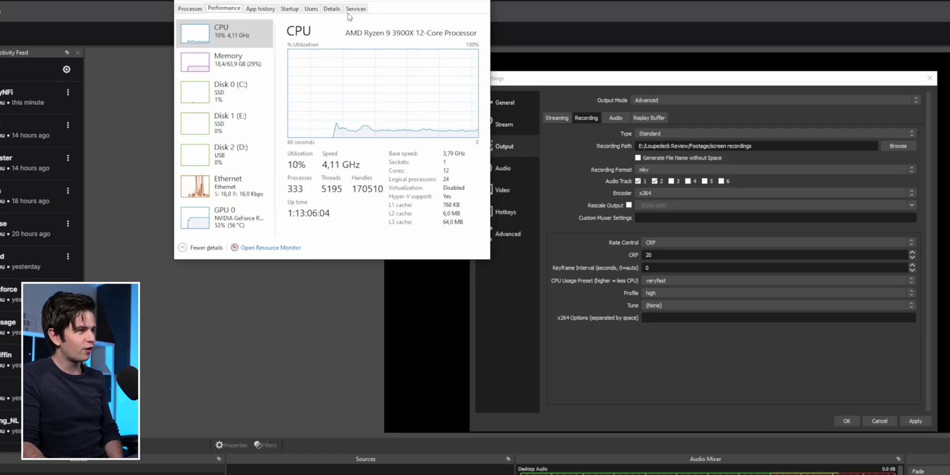
drag(353, 0, 341, 58)
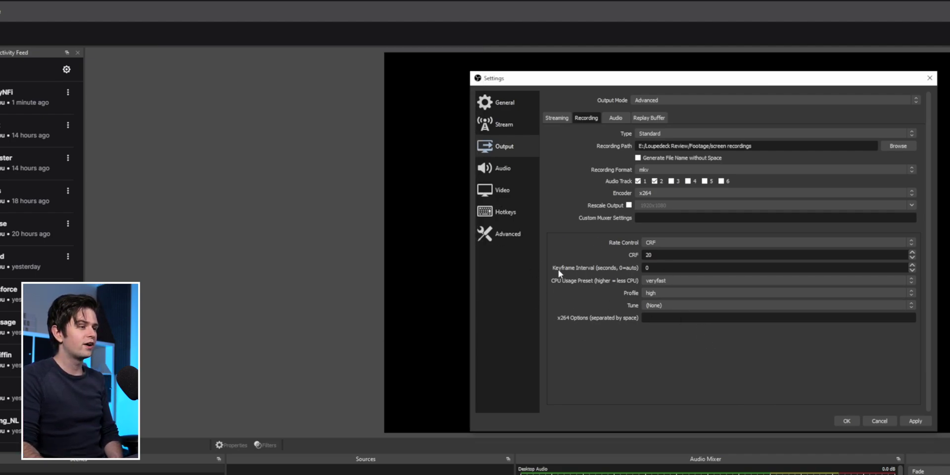
Try the faster CPU usage preset for the x264 encoder and check the CPU utilization in Task Manager.
click(659, 281)
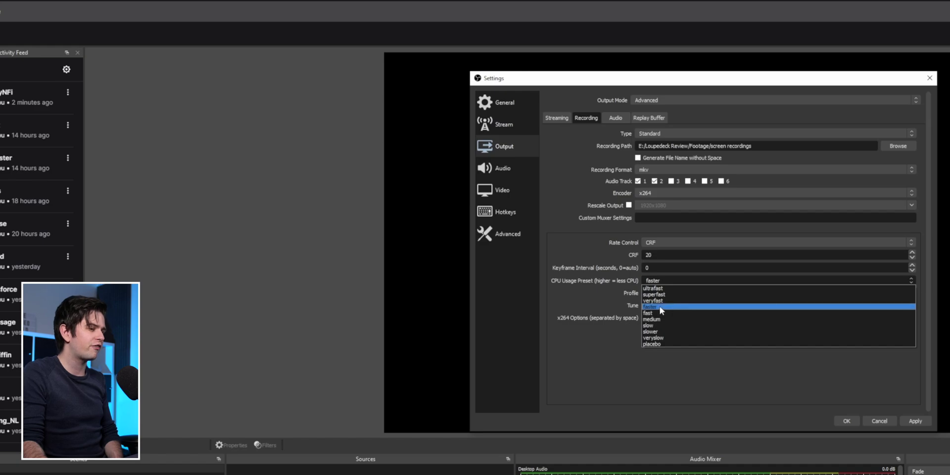
click(663, 307)
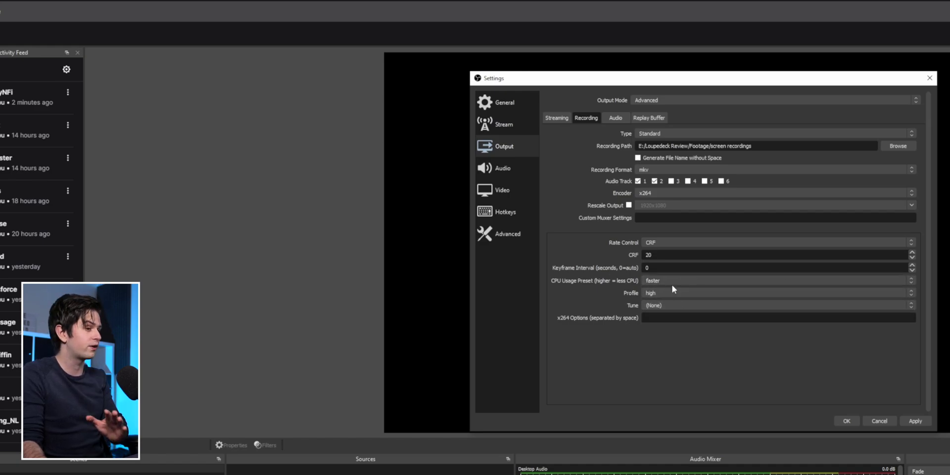
key(ctrl+shift+Escape)
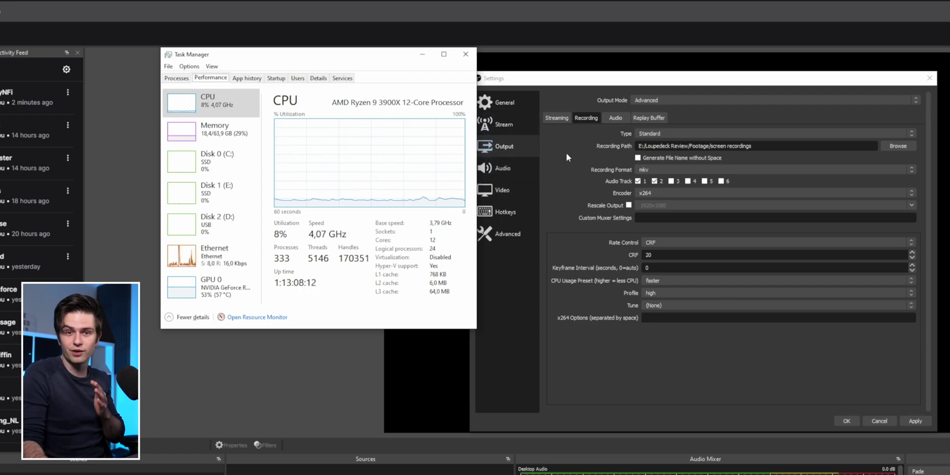
Set the CPU usage preset of the x264 recording encoder to ultrafast.
click(654, 280)
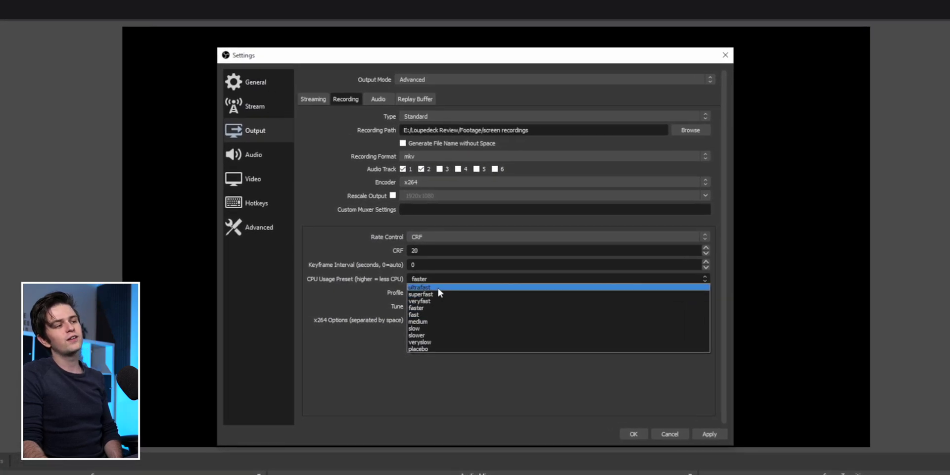
click(440, 287)
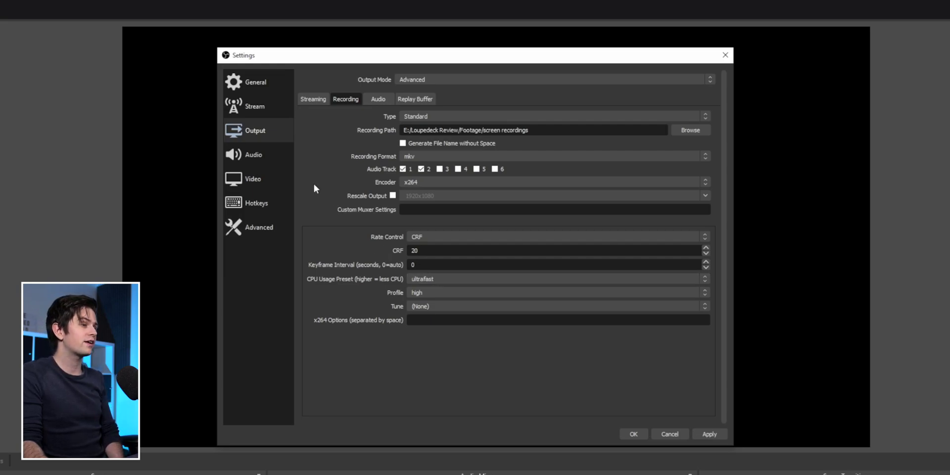
Review the common FPS values in the video settings, keeping 60, and save and close the settings.
click(253, 182)
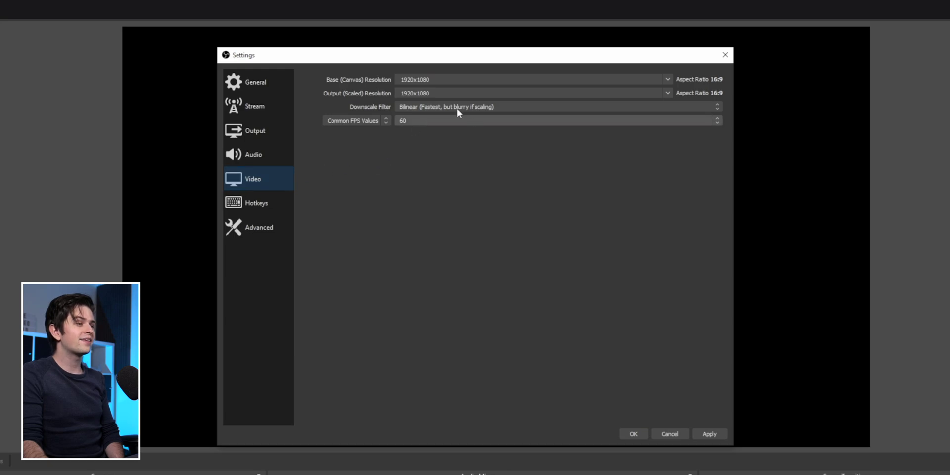
click(430, 120)
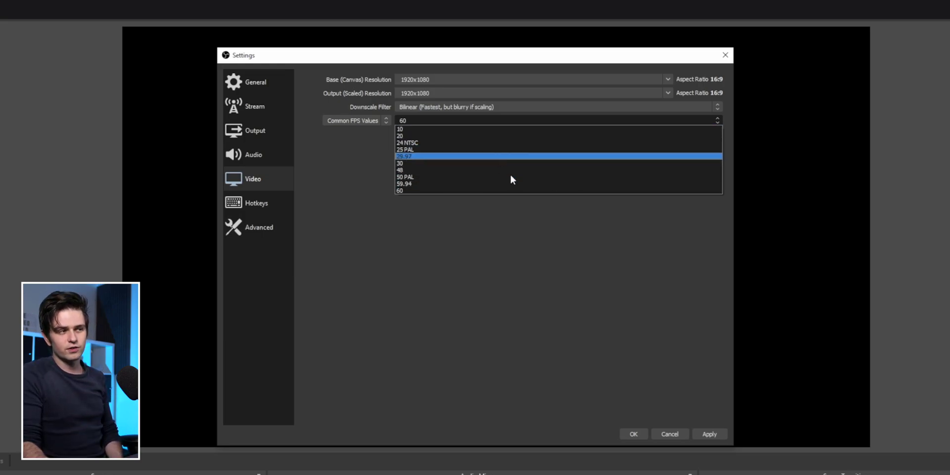
click(519, 241)
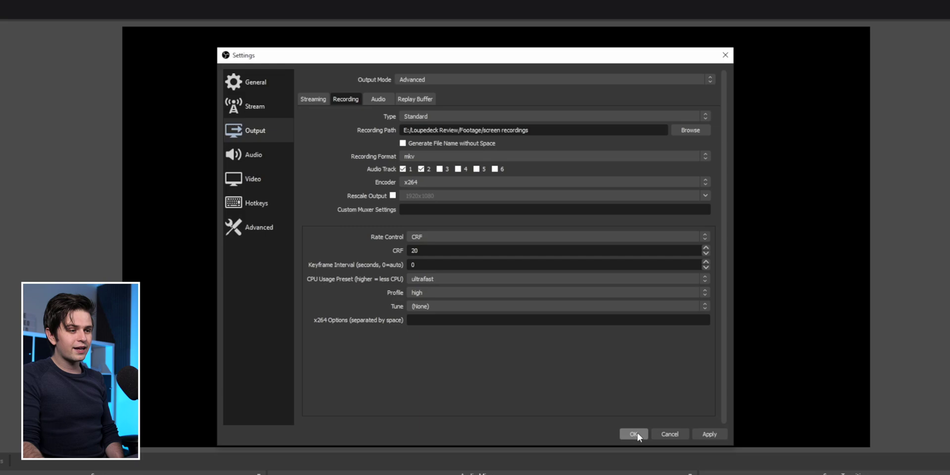
click(635, 434)
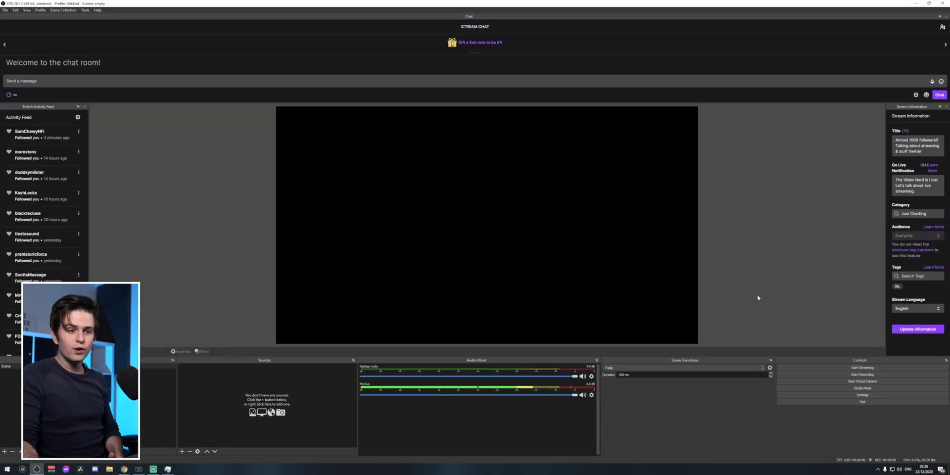
click(860, 376)
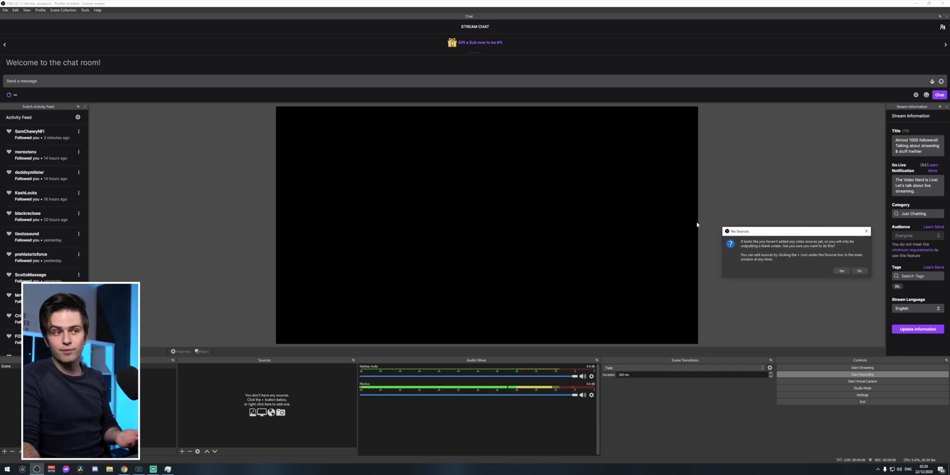
drag(788, 236, 713, 231)
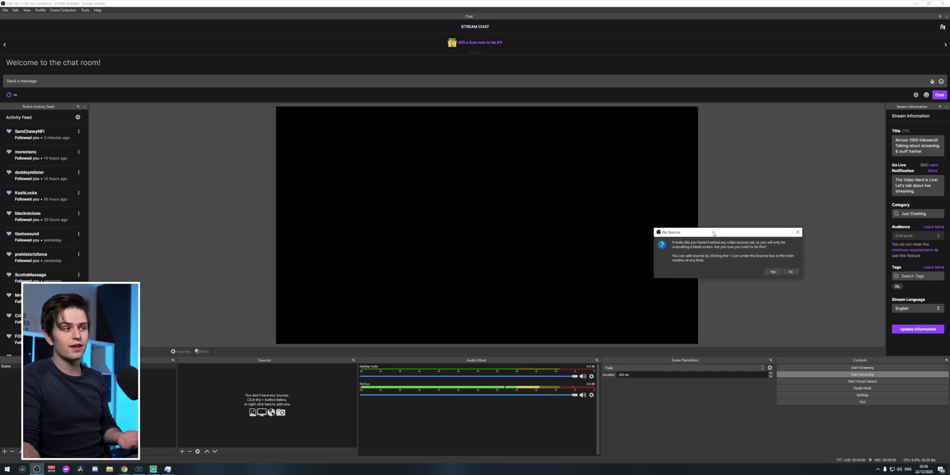
click(790, 272)
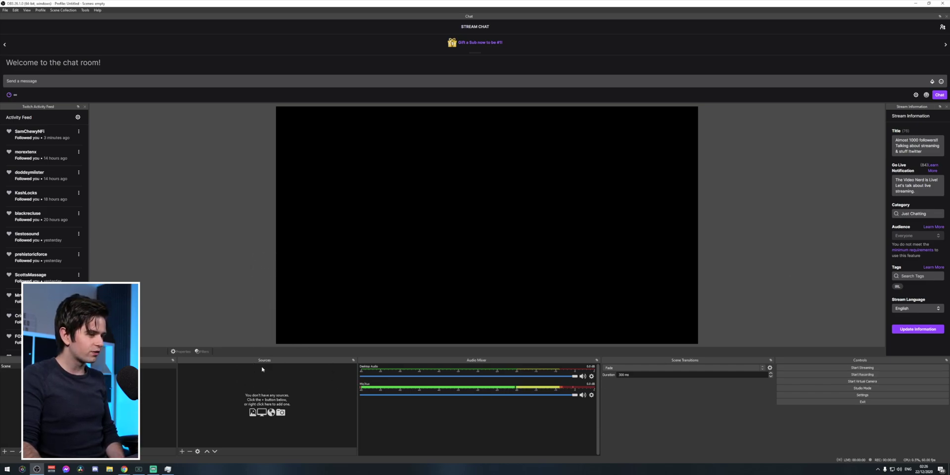
Add a new Display Capture source to the scene that captures Display 1 with the cursor included.
click(183, 451)
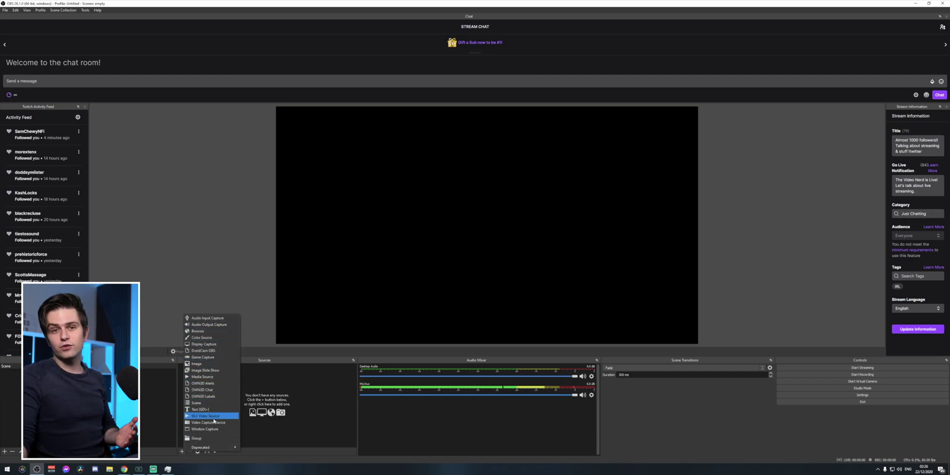
click(203, 344)
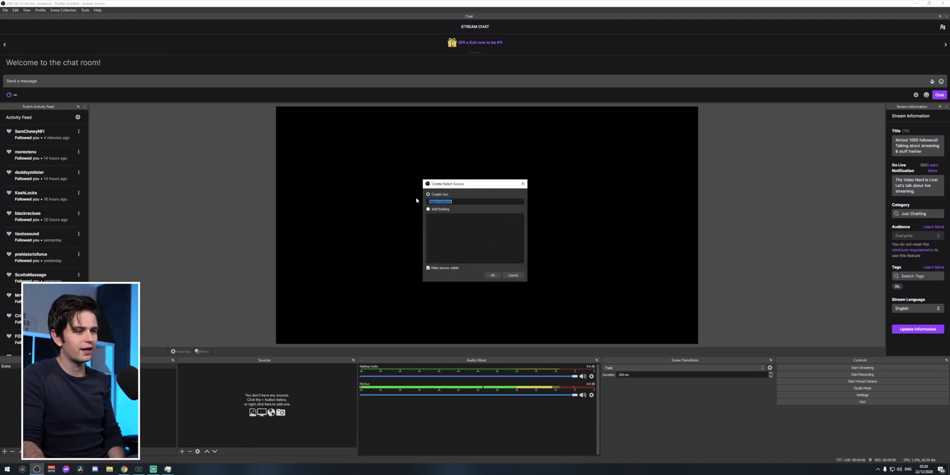
click(492, 275)
drag(477, 143, 747, 243)
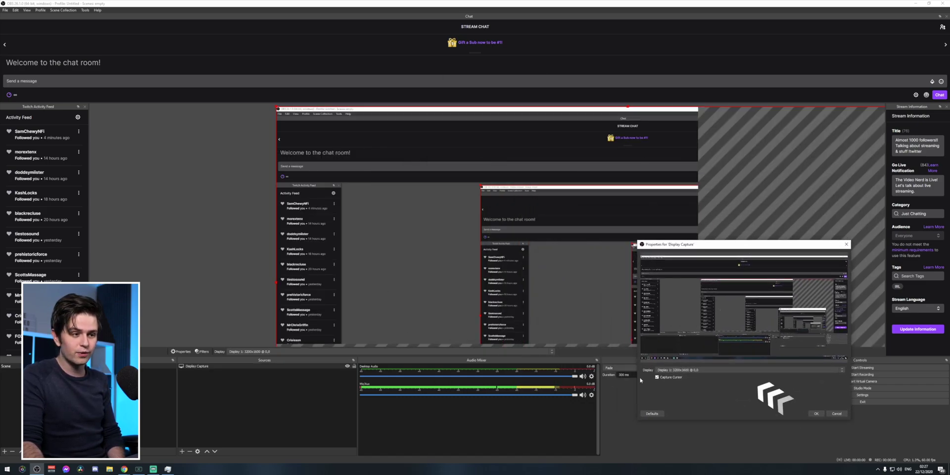
click(683, 370)
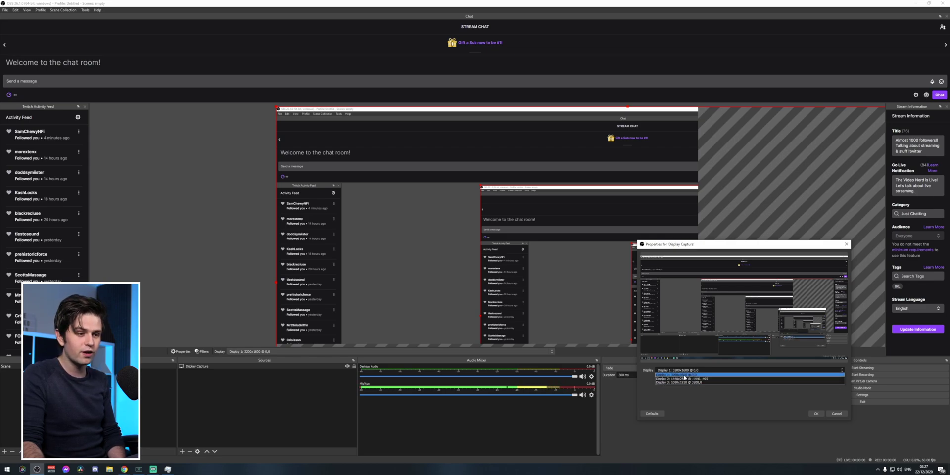
click(684, 376)
click(817, 414)
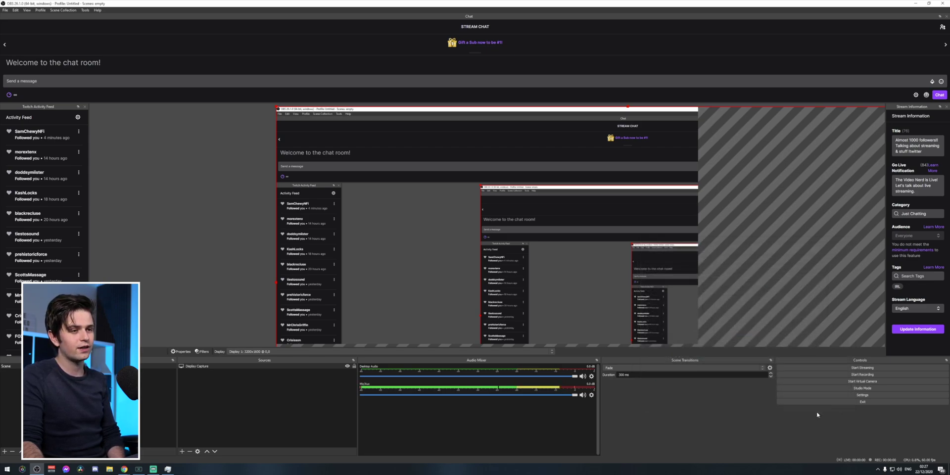
Fit the Display Capture source to the screen.
right_click(207, 369)
mouse_move(228, 305)
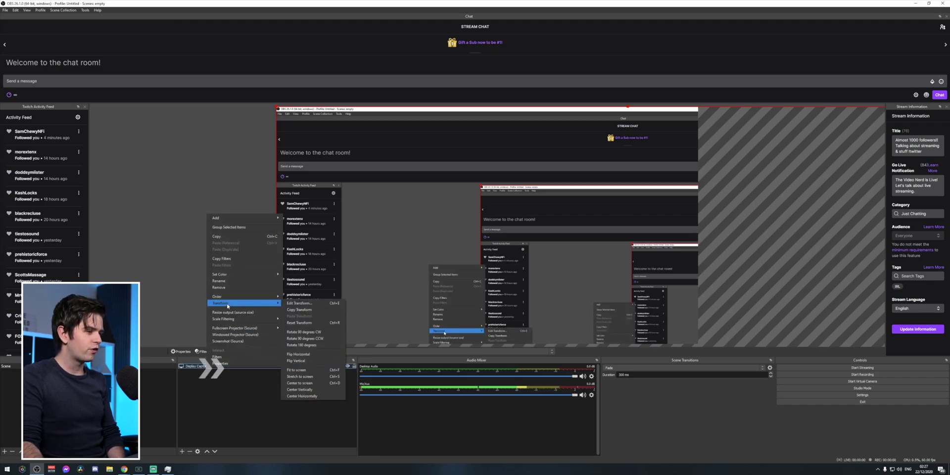
click(310, 371)
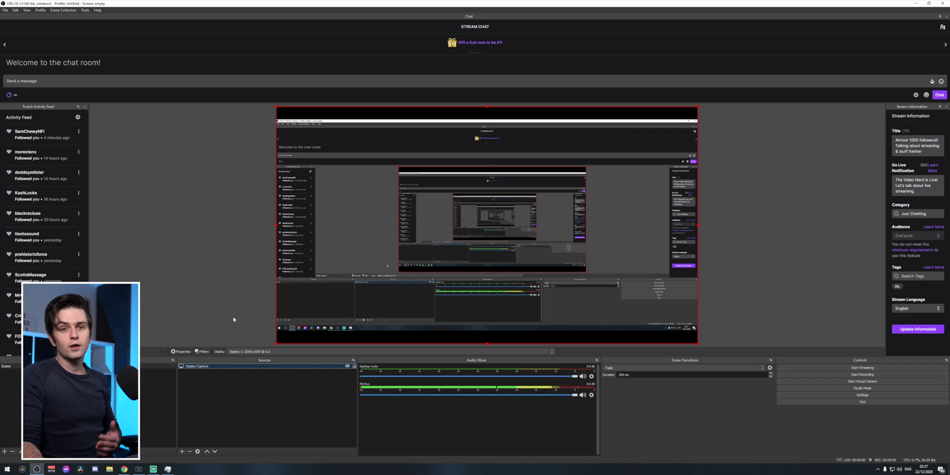
Enlarge the Display Capture past the canvas's left and right edges and shift it right to align with the left canvas edge.
click(407, 217)
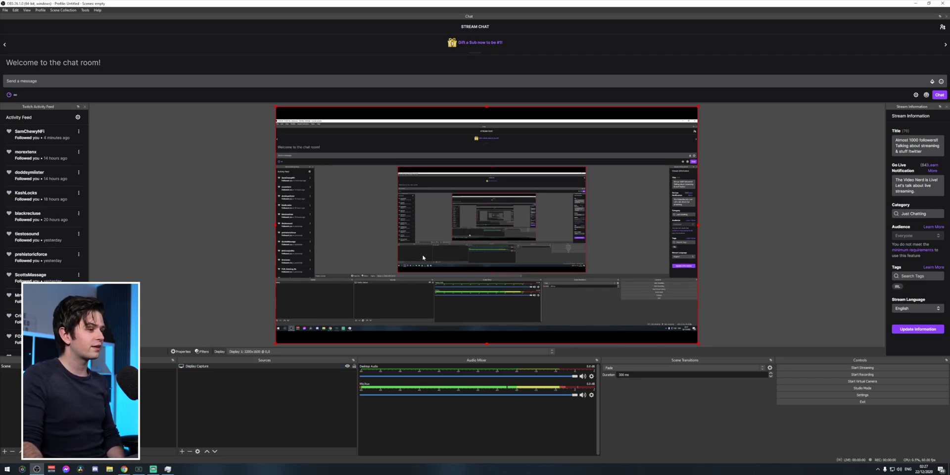
drag(274, 224, 240, 225)
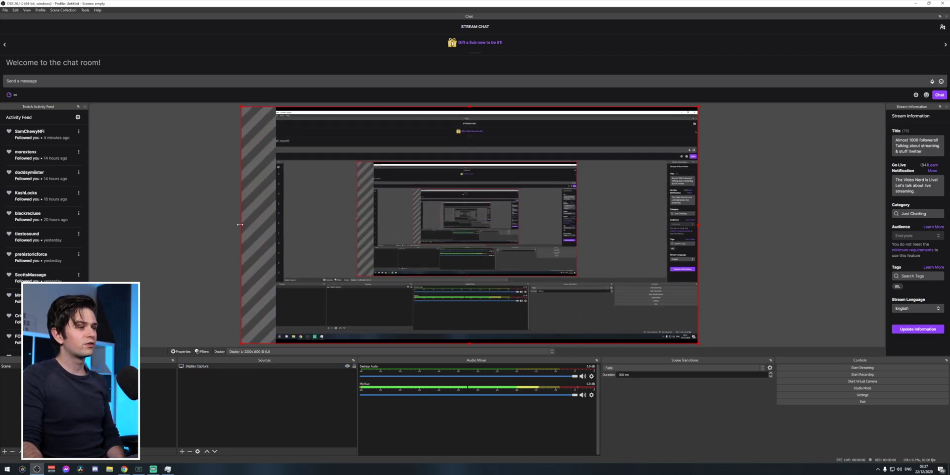
drag(697, 224, 714, 224)
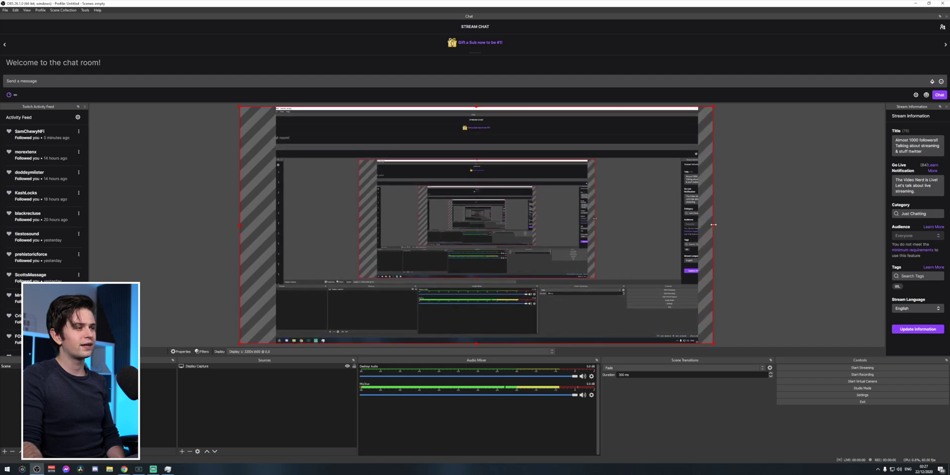
drag(485, 223, 520, 224)
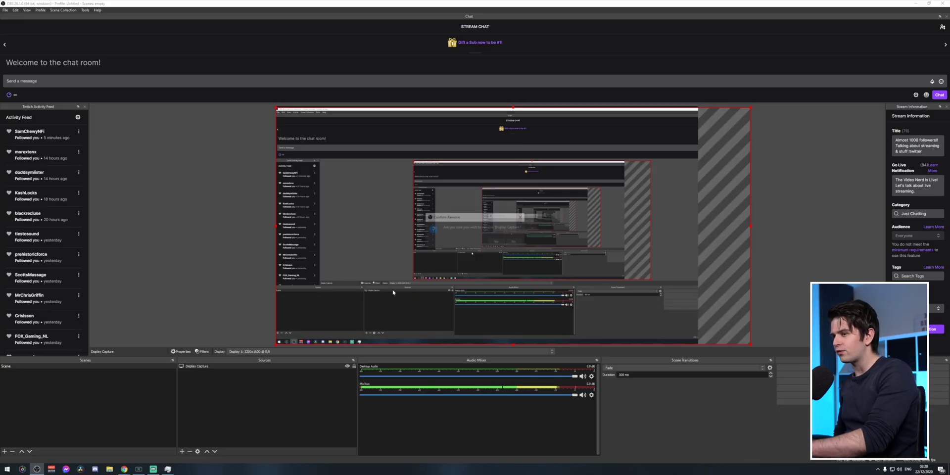
Remove the Display Capture source from the scene.
key(Return)
click(7, 469)
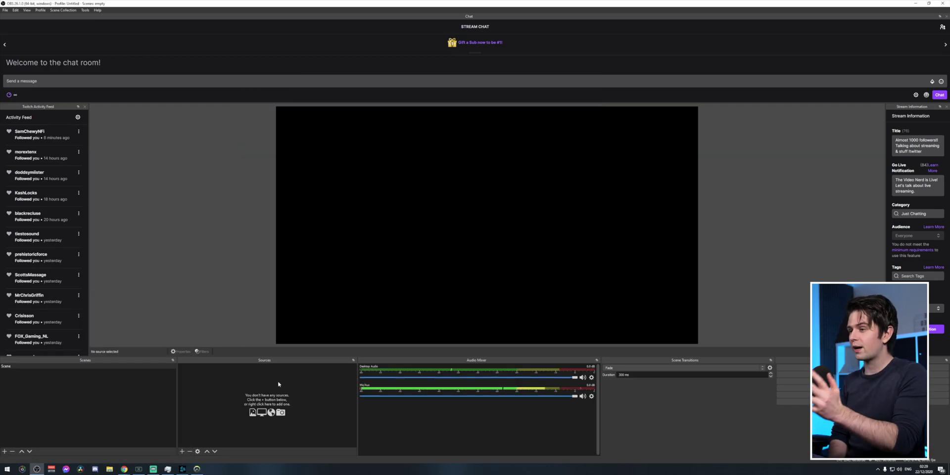
Add a new Game Capture source in Capture specific window mode, targeting the [Overwatch.exe]: Overwatch window.
click(182, 451)
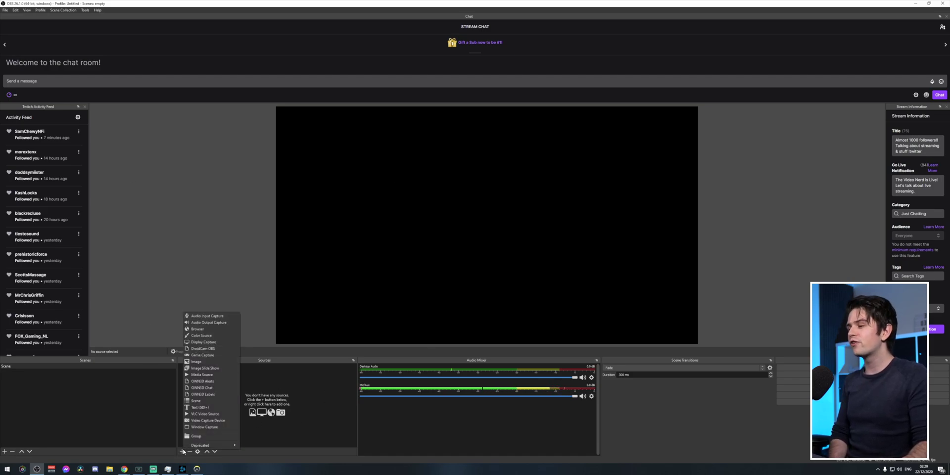
click(223, 355)
click(494, 276)
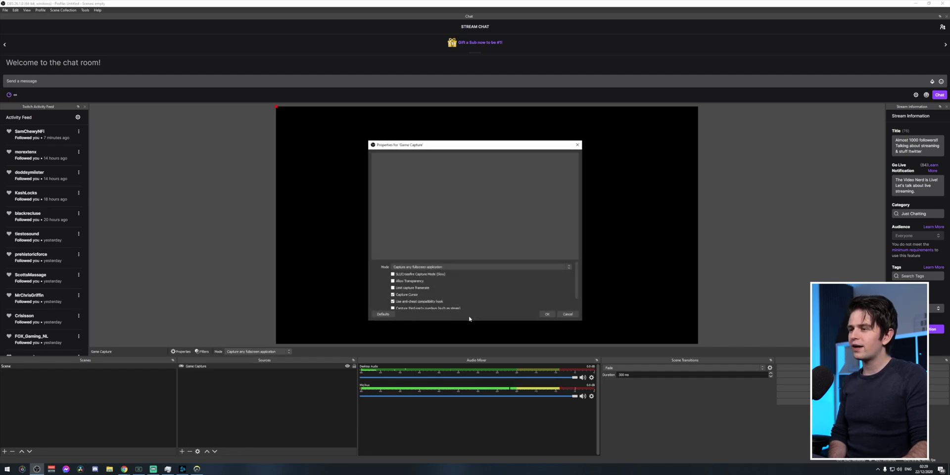
click(455, 267)
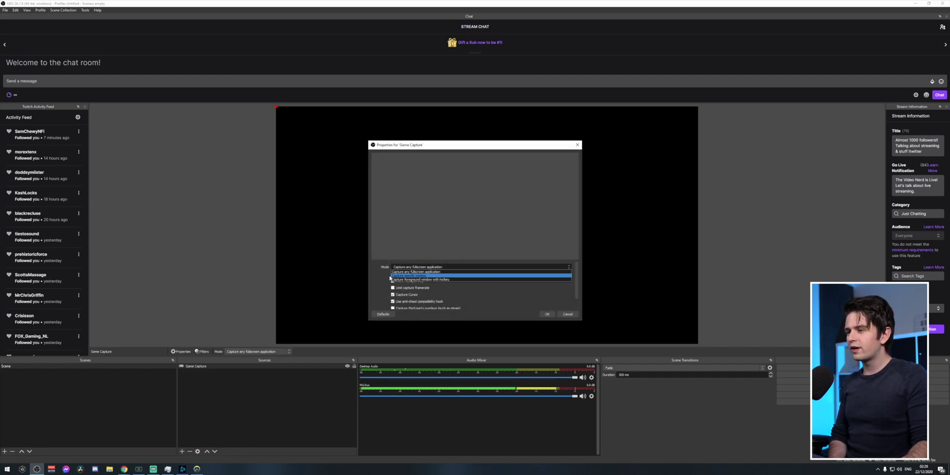
click(432, 275)
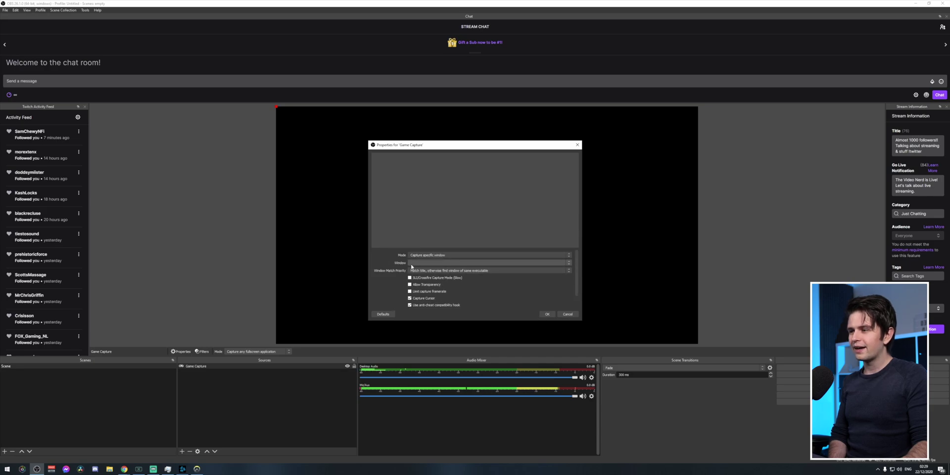
click(420, 263)
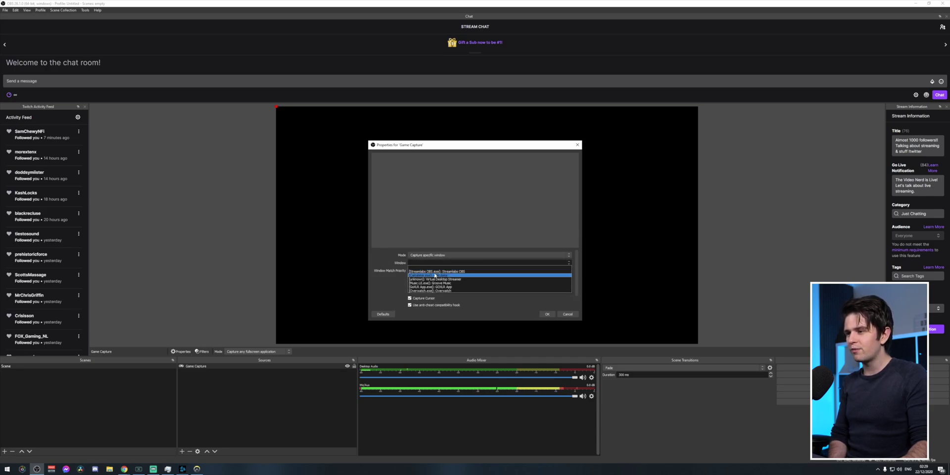
click(410, 291)
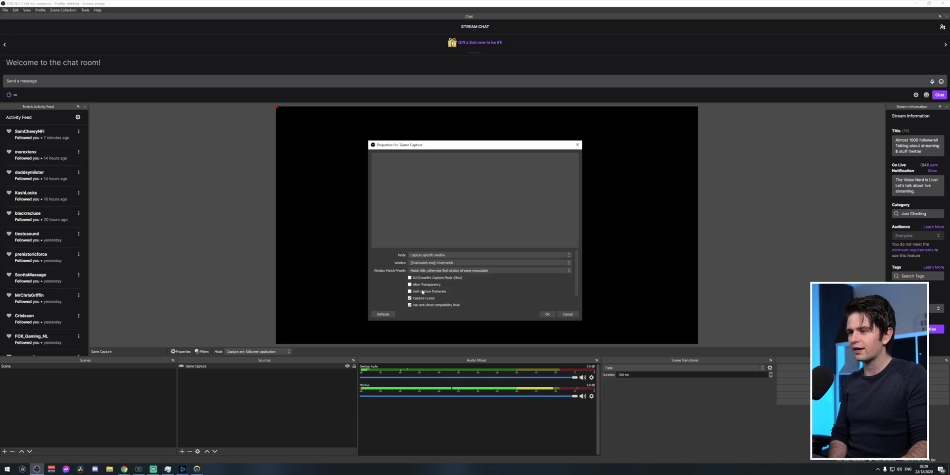
click(547, 314)
click(228, 256)
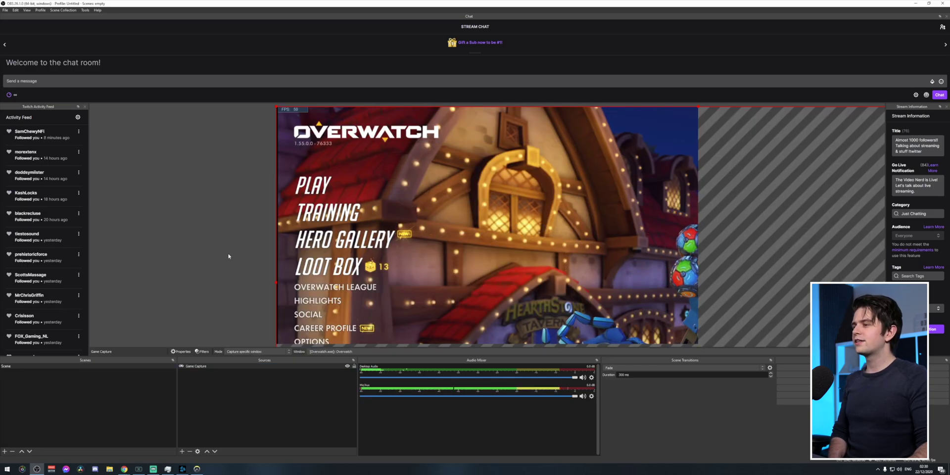
Fit the Game Capture source to the screen and deselect it.
right_click(205, 366)
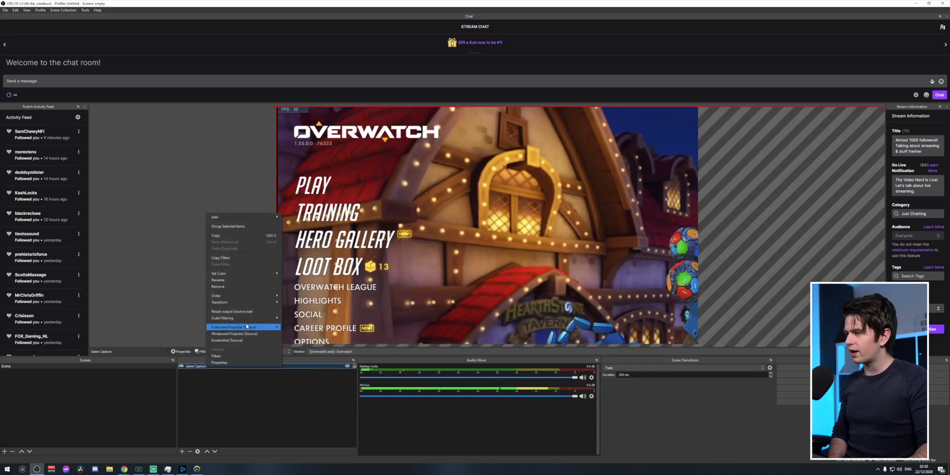
mouse_move(242, 302)
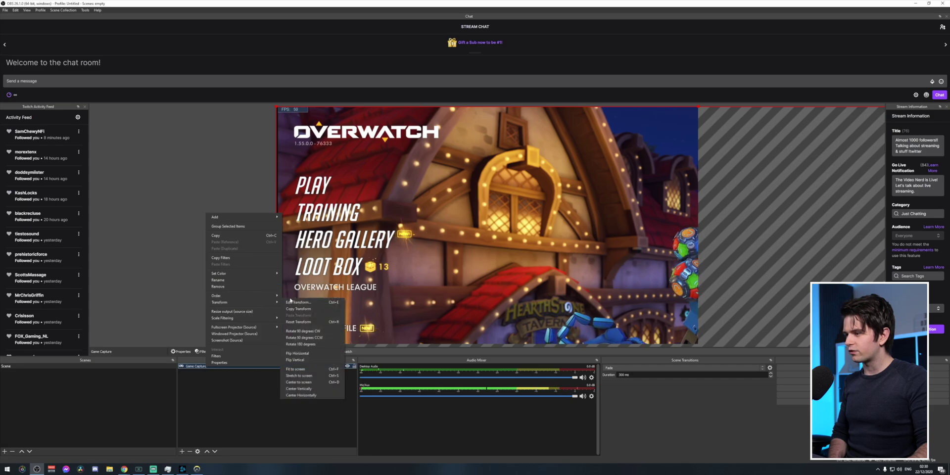
click(314, 370)
click(729, 262)
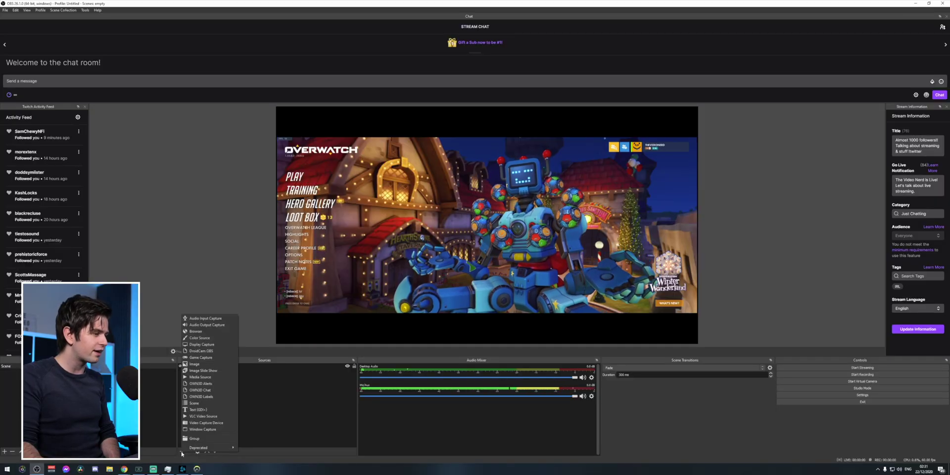
Add a new Window Capture source and review the available windows, keeping [Battle.net.exe]: Blizzard Battle.net.
click(209, 429)
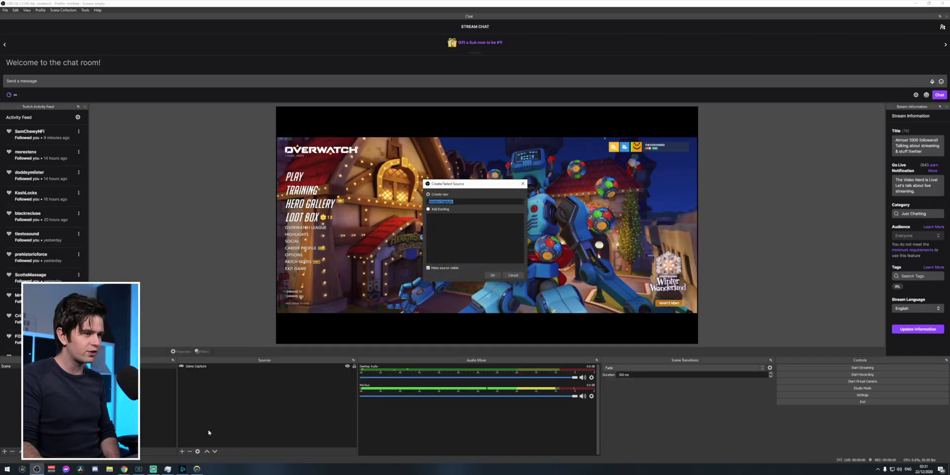
click(507, 276)
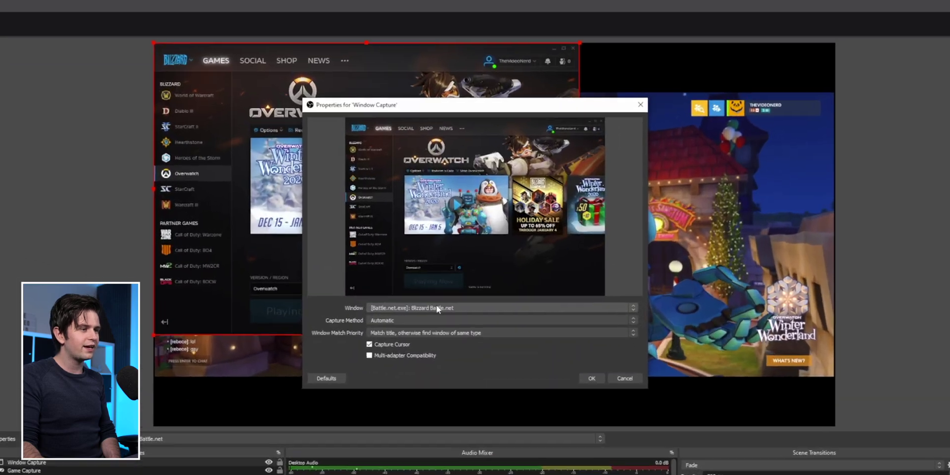
click(437, 308)
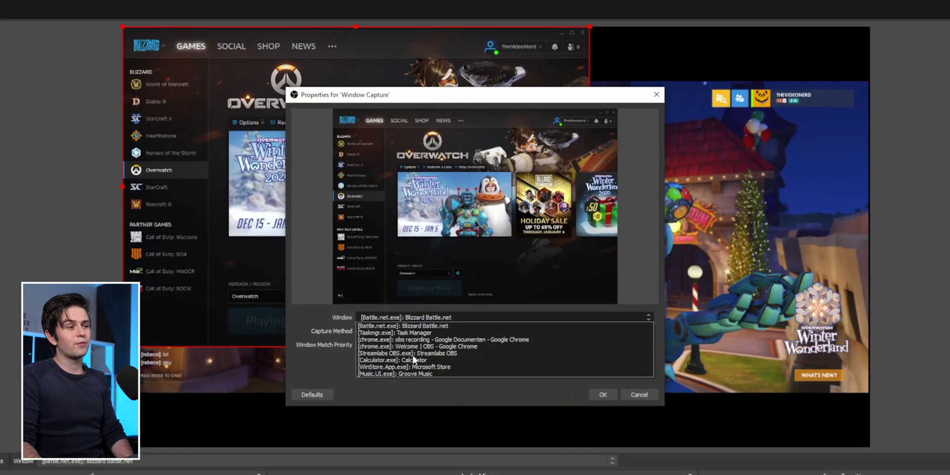
click(435, 394)
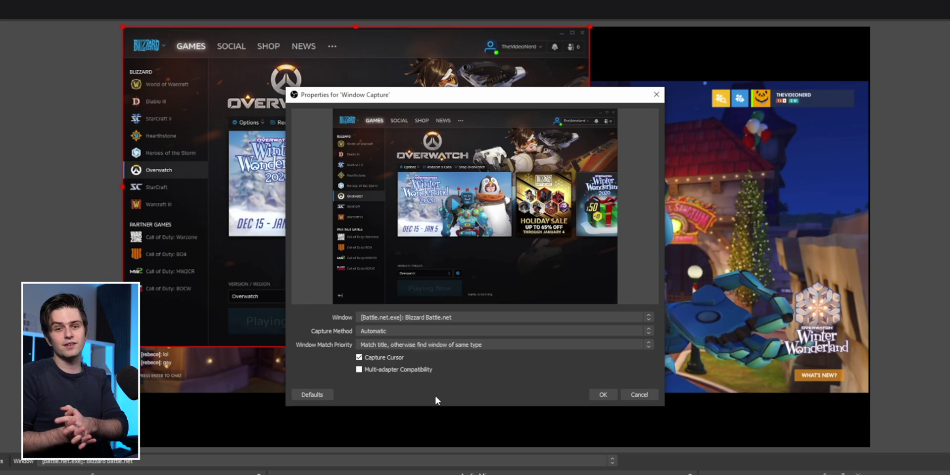